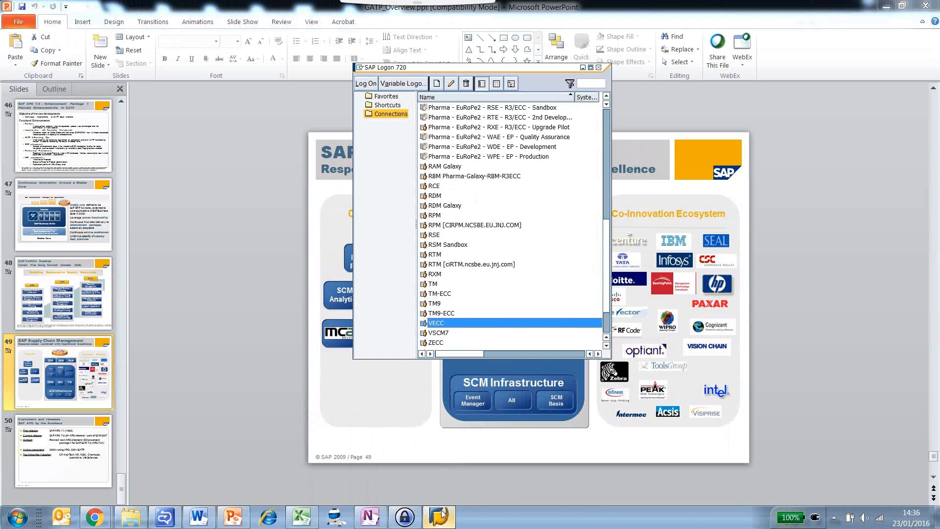
Open the ZGECC connection and log on with the user name and account password
{"action": "scroll", "coordinate": [441, 513], "scroll_direction": "down", "scroll_amount": 2}
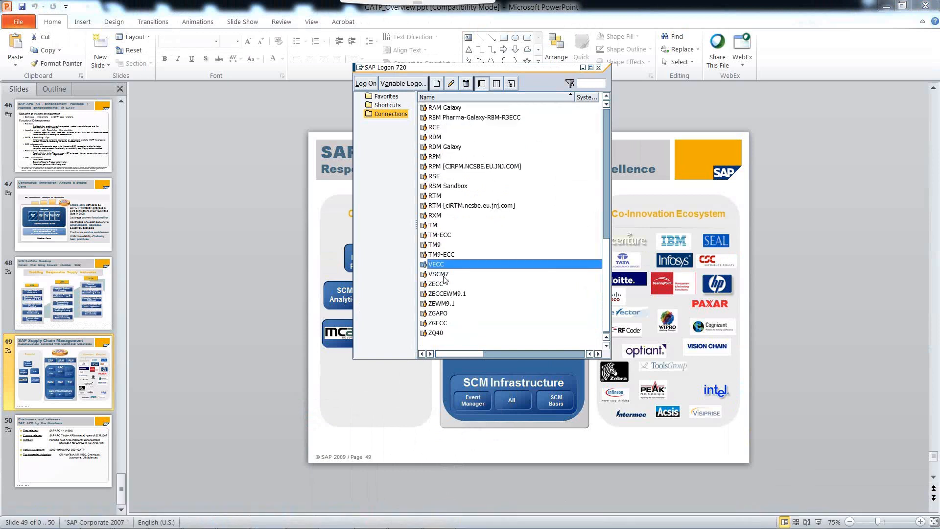
{"action": "left_click", "coordinate": [445, 325]}
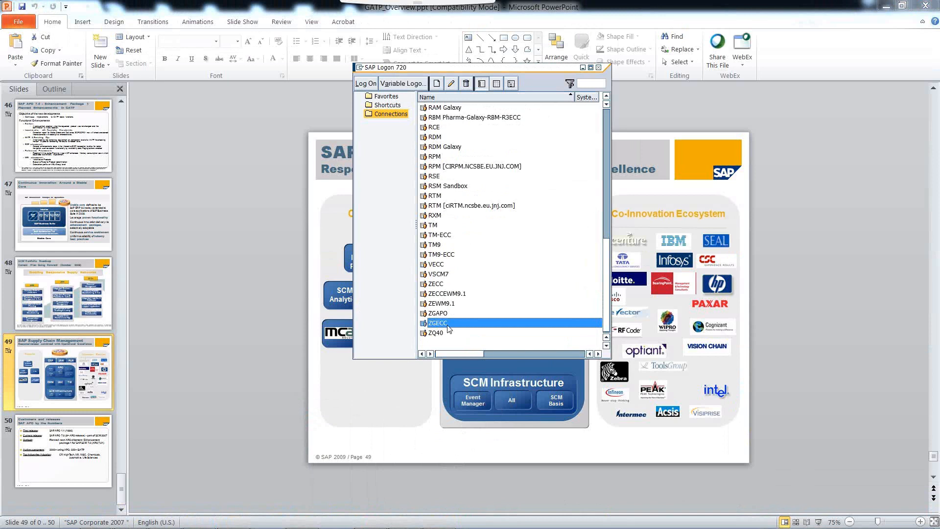
{"action": "double_click", "coordinate": [448, 325]}
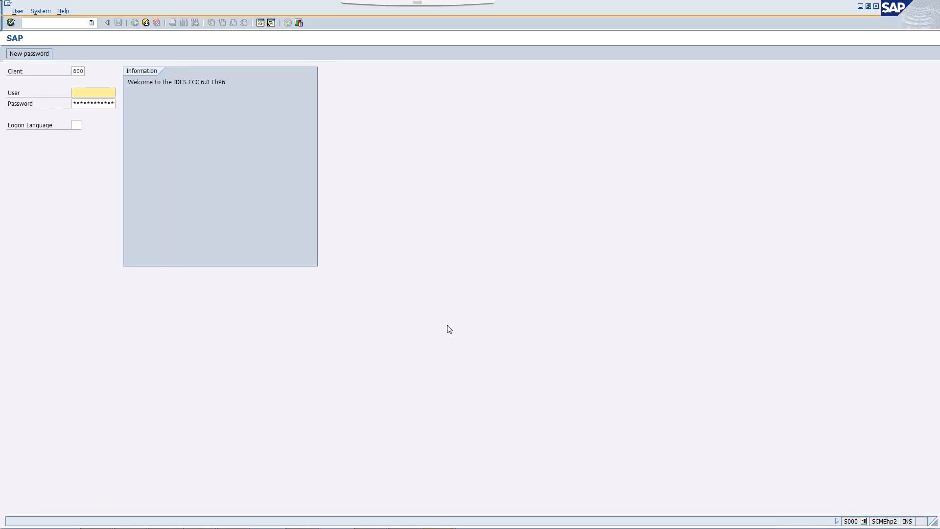
{"action": "type", "text": "gatpuser"}
{"action": "key", "text": "Tab"}
{"action": "key", "text": "Return"}
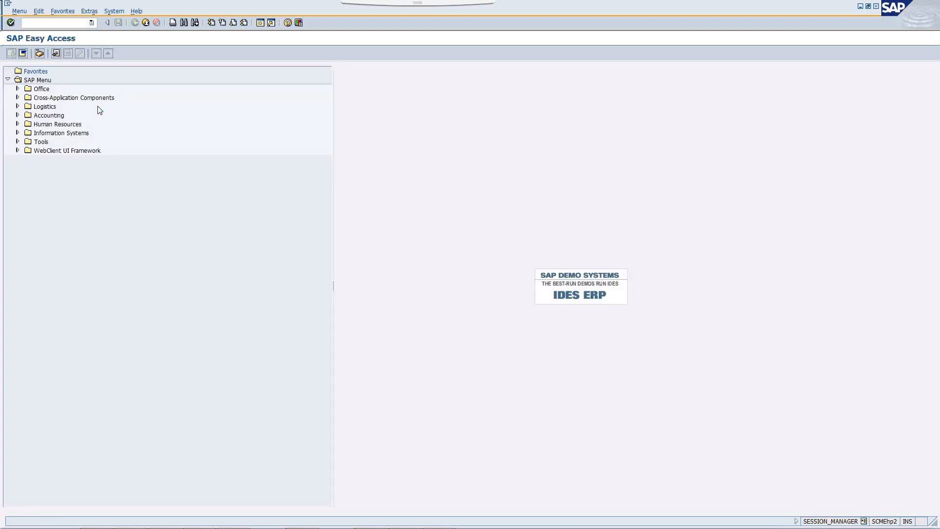
Open the list of sales orders with transaction VA05
{"action": "type", "text": "SOo1"}
{"action": "key", "text": "Return"}
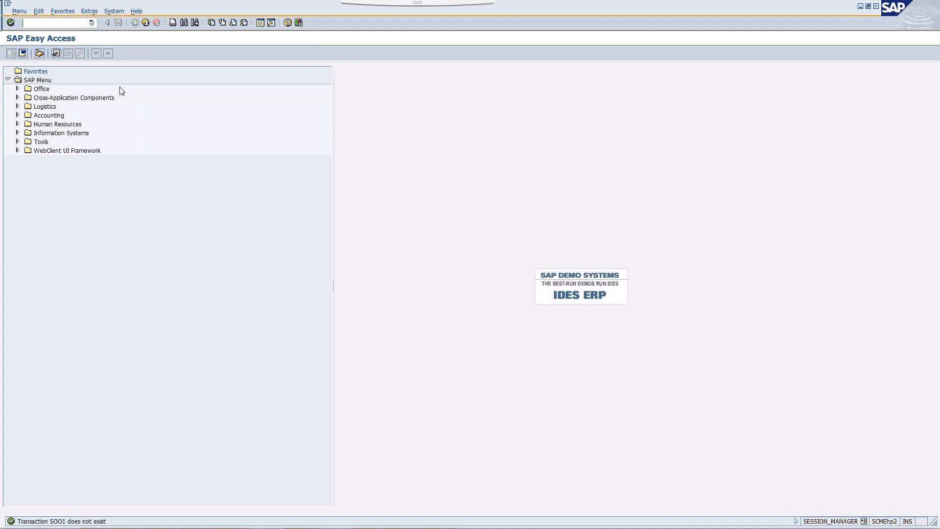
{"action": "type", "text": "Va05"}
{"action": "key", "text": "Return"}
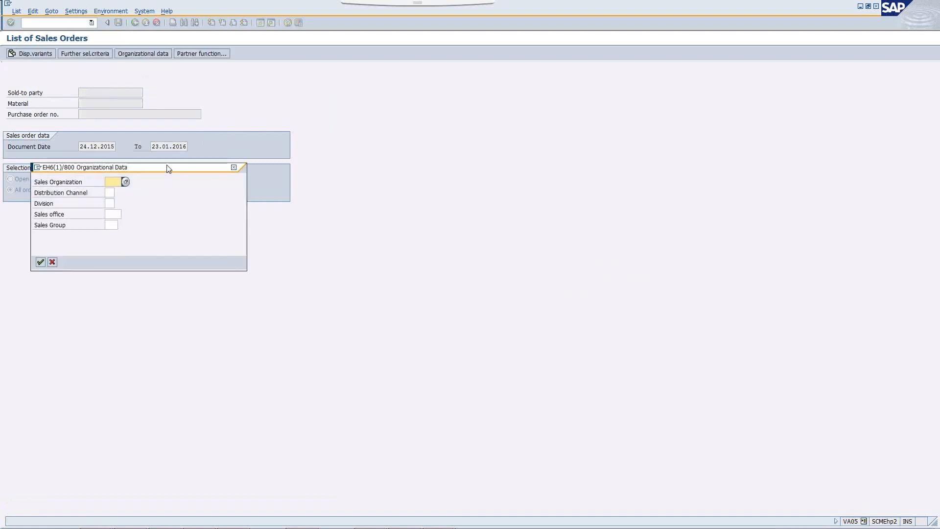
Restrict the list to sales organization 1000 and to my open sales orders, and run it
{"action": "type", "text": "1000"}
{"action": "left_click", "coordinate": [40, 262]}
{"action": "left_click", "coordinate": [13, 180]}
{"action": "left_click", "coordinate": [82, 179]}
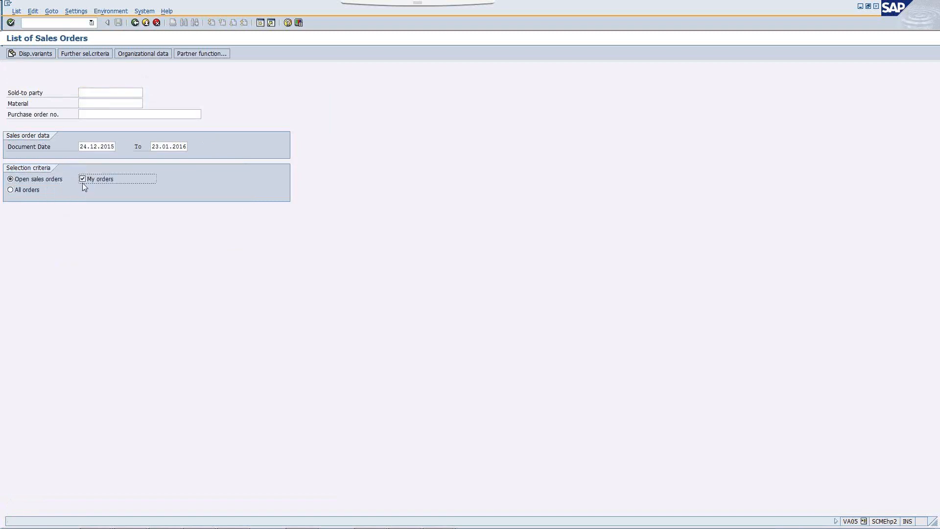
{"action": "left_click", "coordinate": [11, 23]}
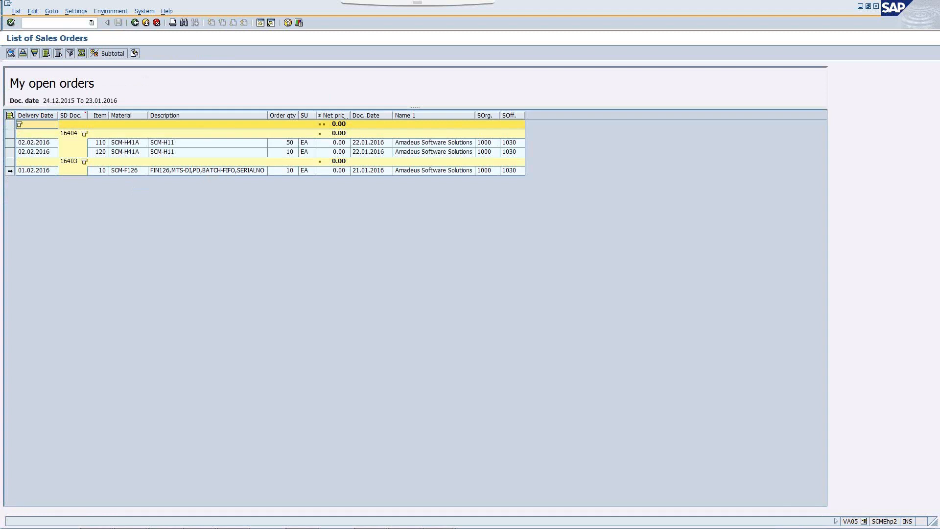
Open the sales order for material SCM-F126 and run the availability check for item 10
{"action": "left_click", "coordinate": [9, 170]}
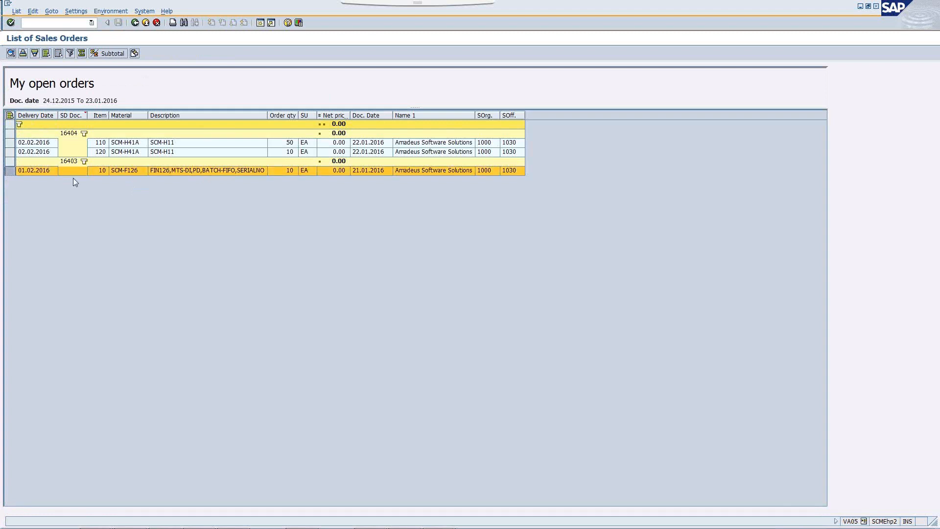
{"action": "double_click", "coordinate": [35, 170]}
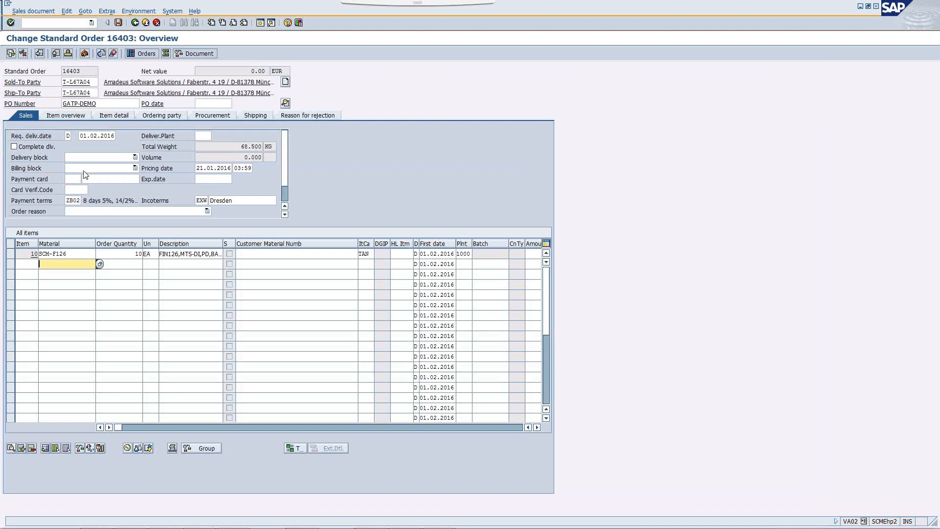
{"action": "left_click", "coordinate": [10, 254]}
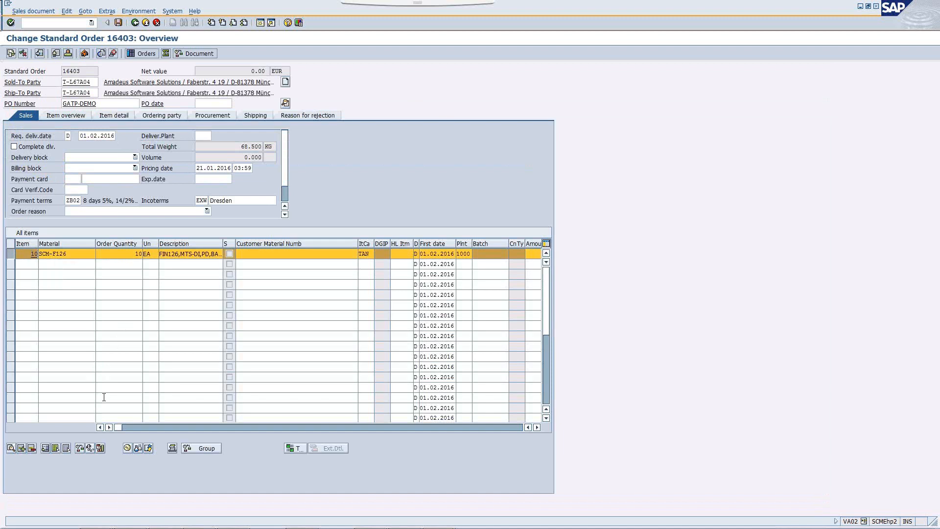
{"action": "left_click", "coordinate": [80, 448]}
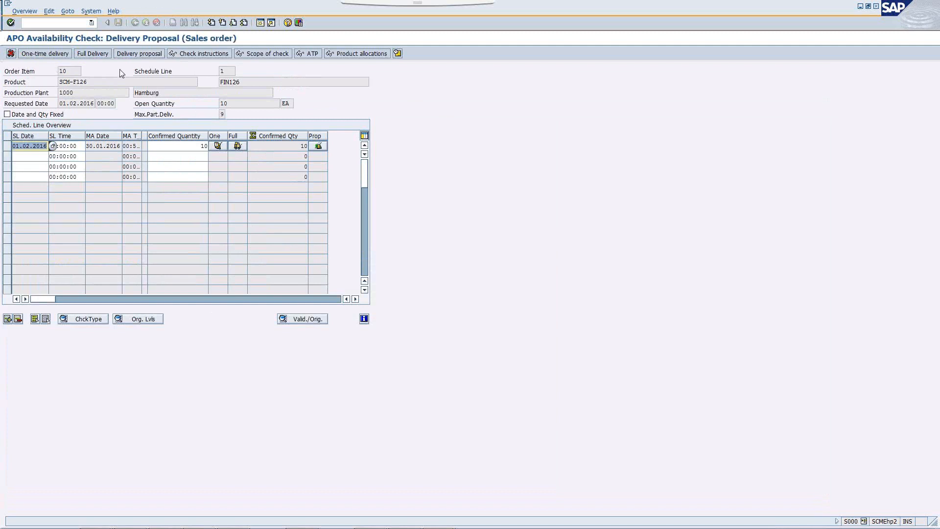
Examine the check instructions used in the availability check of the order item
{"action": "left_click", "coordinate": [190, 56]}
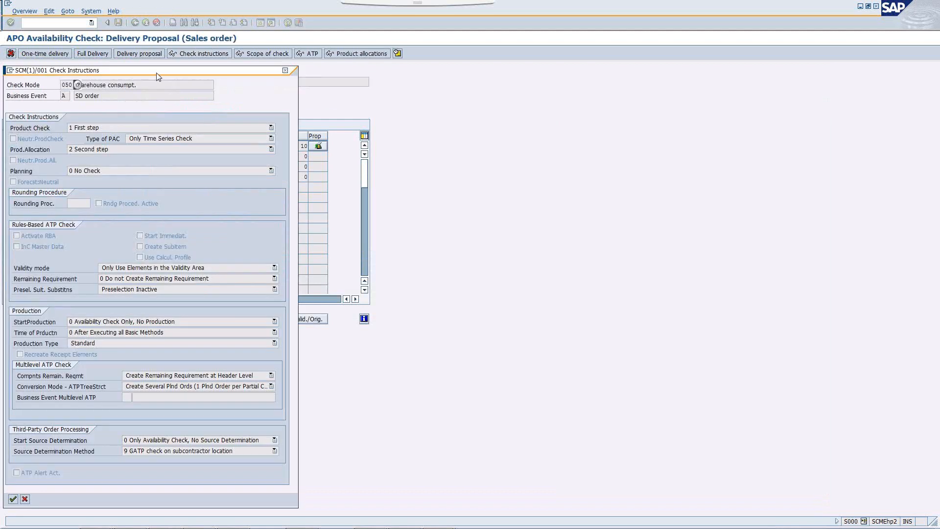
{"action": "left_click_drag", "start_coordinate": [158, 77], "coordinate": [276, 73]}
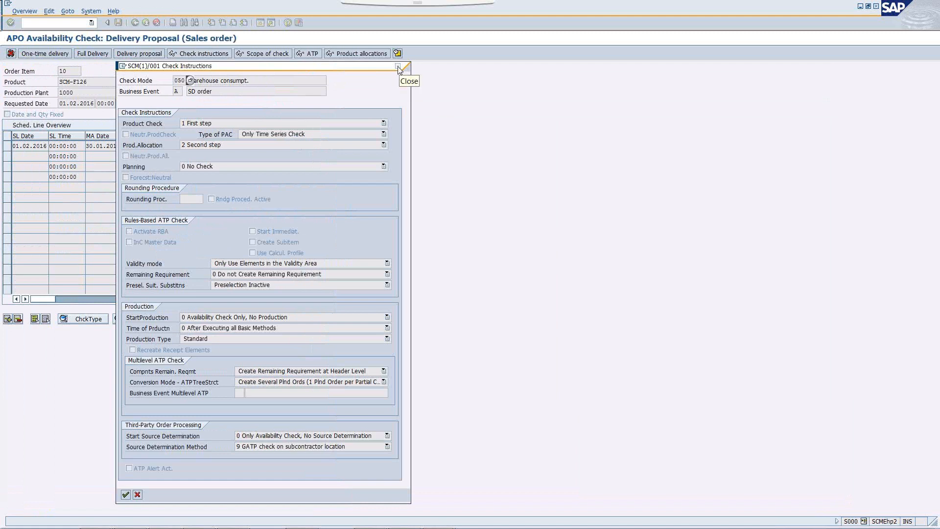
{"action": "left_click", "coordinate": [398, 67]}
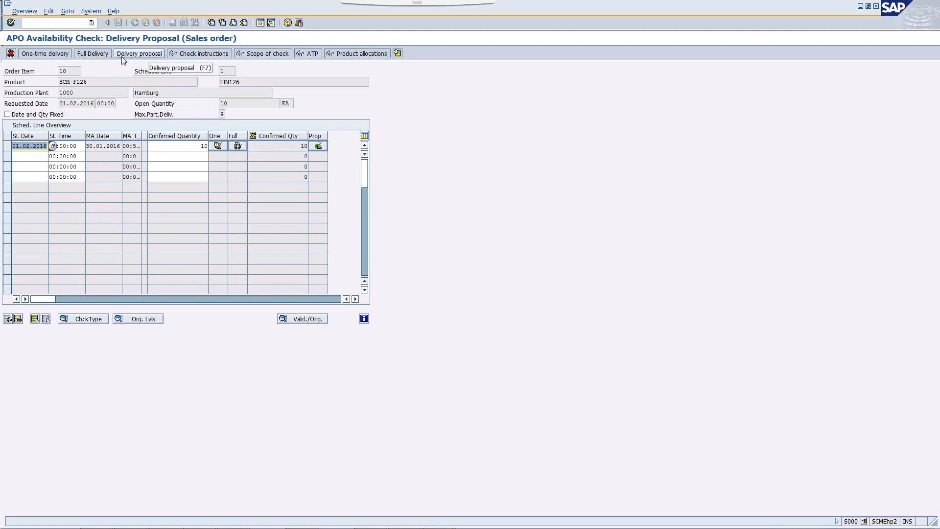
Adopt the one-time delivery for the order item and open a new session
{"action": "left_click", "coordinate": [55, 53]}
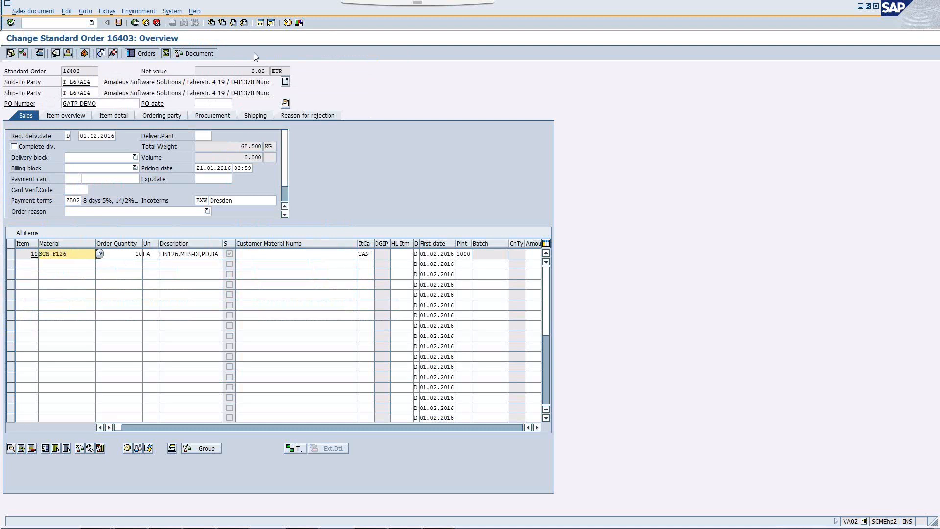
{"action": "left_click", "coordinate": [259, 22]}
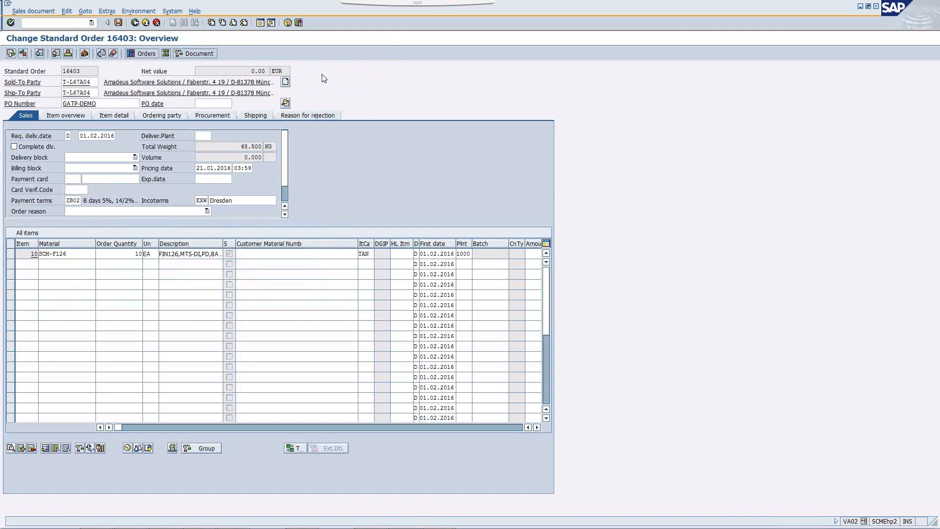
{"action": "type", "text": "cfm5"}
{"action": "key", "text": "Return"}
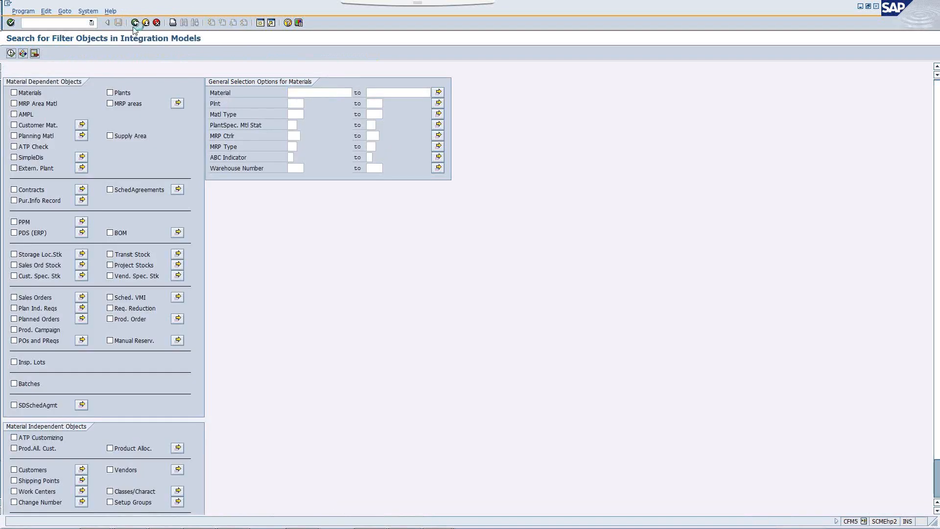
{"action": "left_click", "coordinate": [134, 25]}
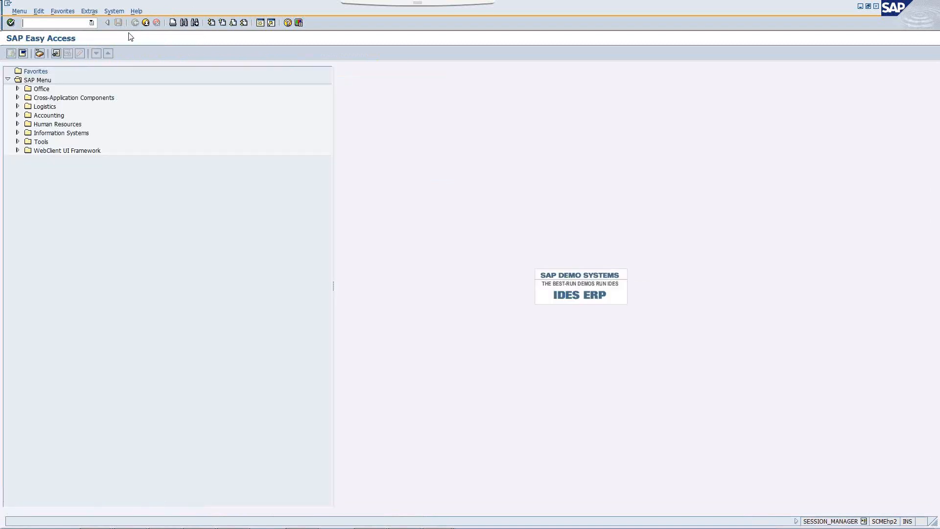
Start transaction CFM1 and load the GATP_ATP variant for the integration model
{"action": "type", "text": "cfm1"}
{"action": "key", "text": "Return"}
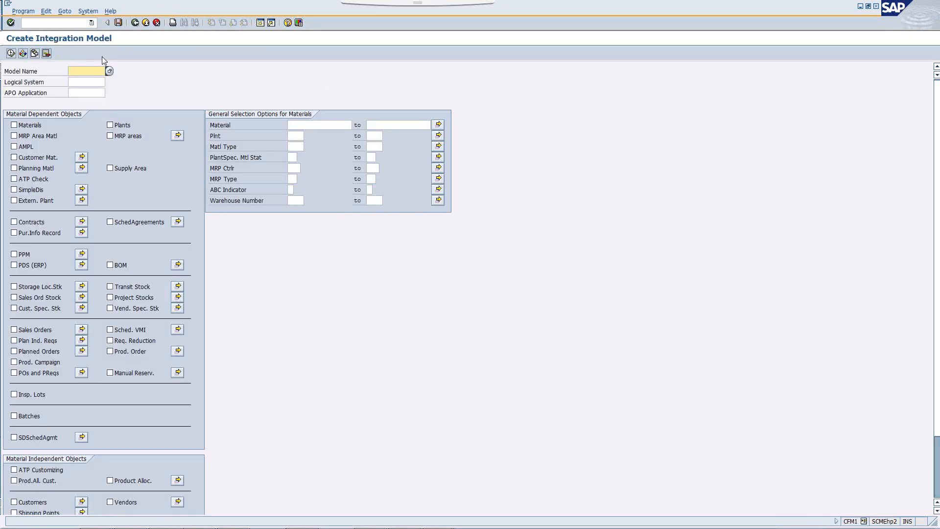
{"action": "left_click", "coordinate": [35, 54]}
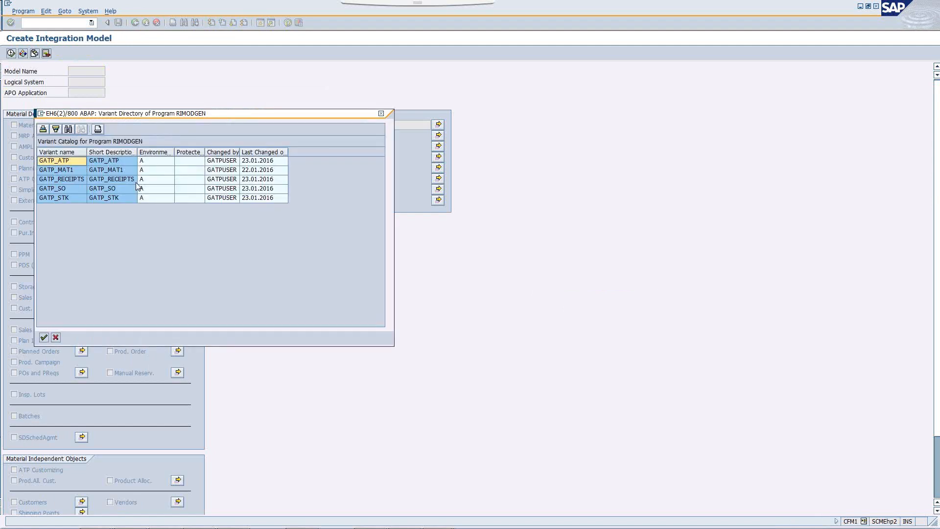
{"action": "double_click", "coordinate": [116, 162]}
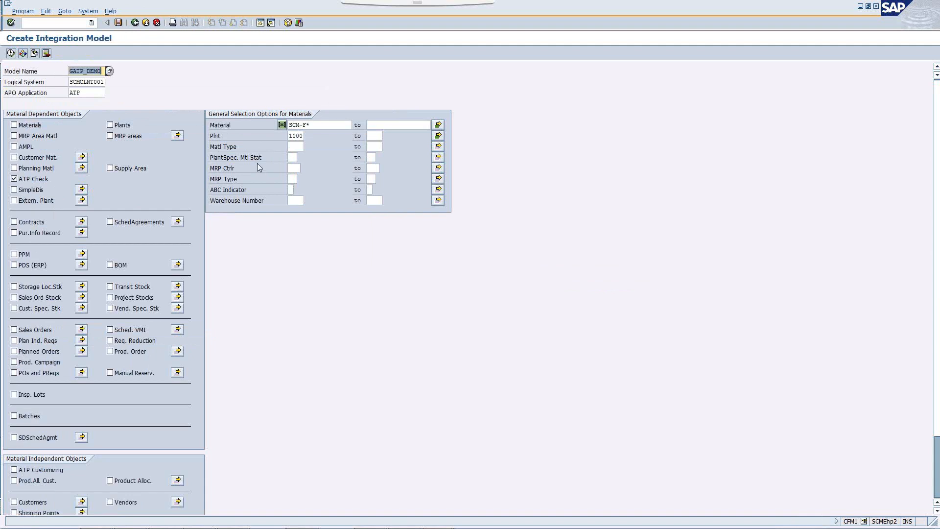
Execute the selection and generate the GATP_DEMO integration model for the ATP application
{"action": "left_click", "coordinate": [11, 53]}
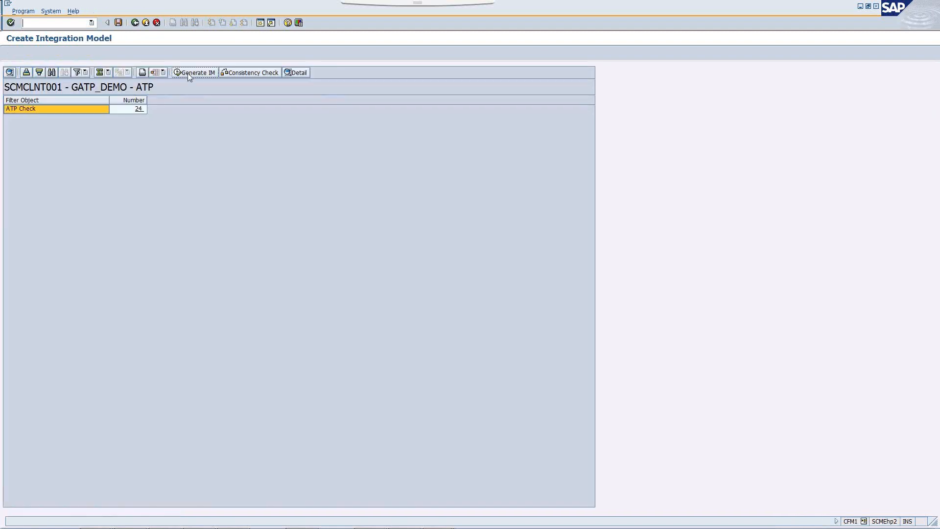
{"action": "left_click", "coordinate": [188, 74]}
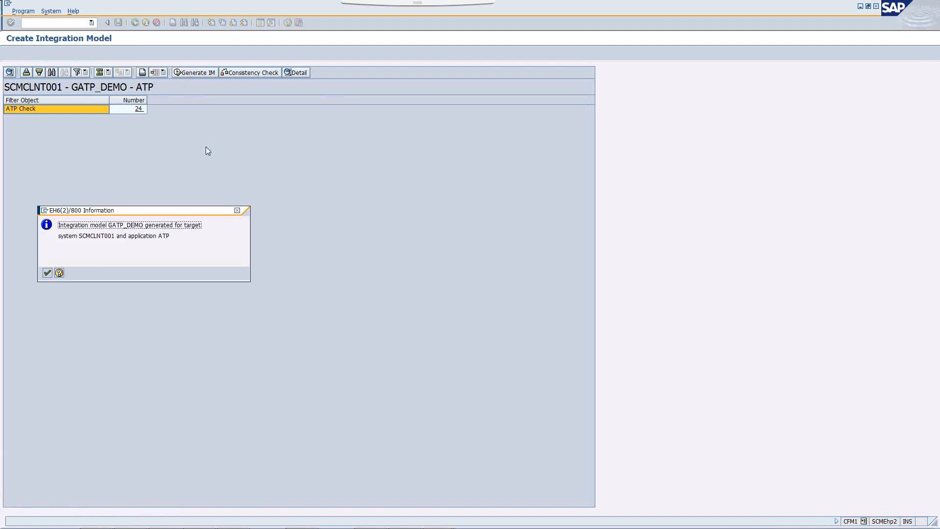
{"action": "left_click", "coordinate": [47, 273]}
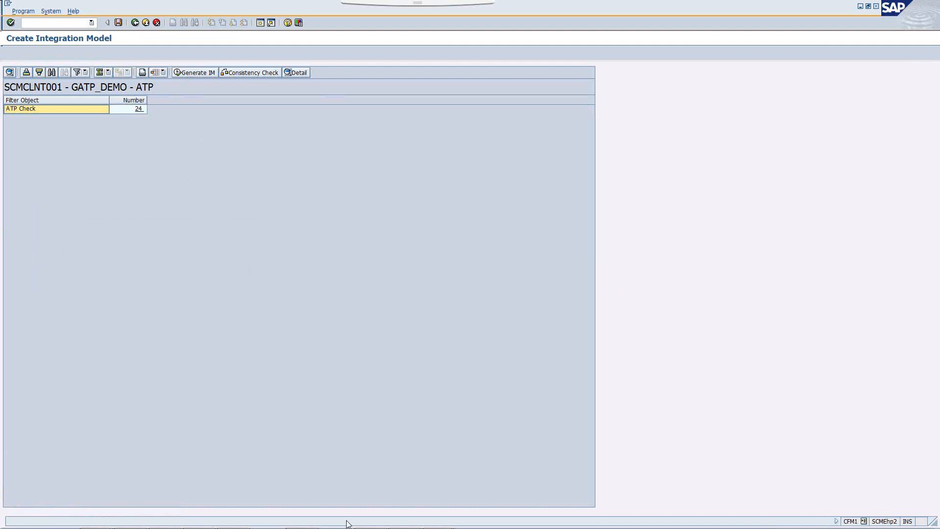
Return to the sales order session and rerun the availability check for the SCM-F126 item
{"action": "mouse_move", "coordinate": [346, 526]}
{"action": "left_click", "coordinate": [437, 516]}
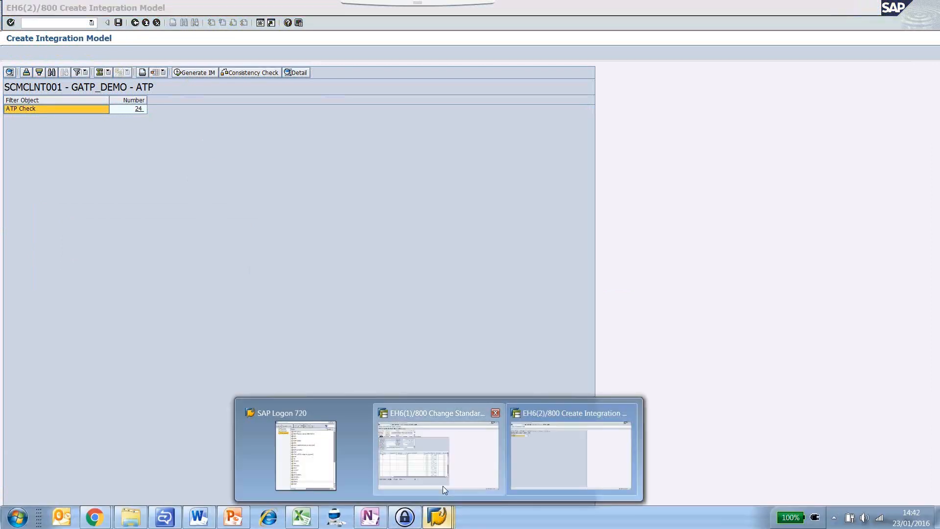
{"action": "left_click", "coordinate": [443, 486]}
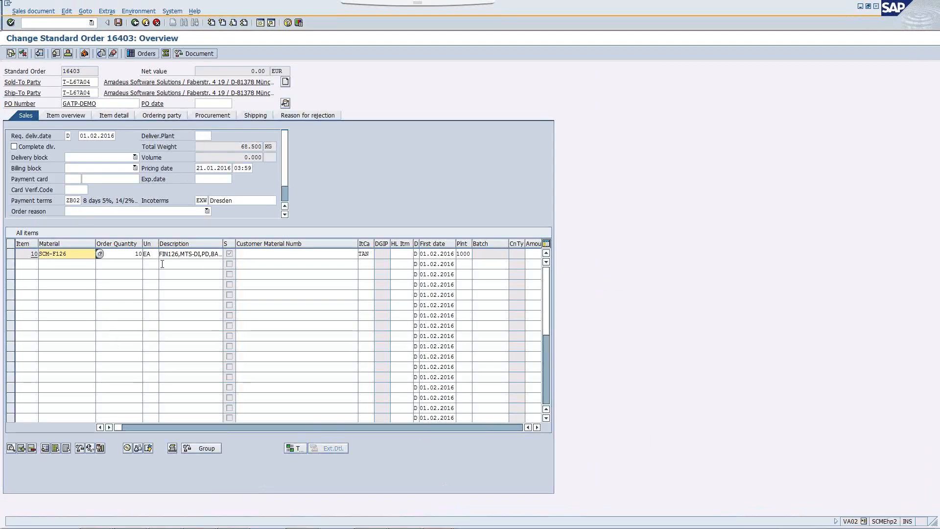
{"action": "mouse_move", "coordinate": [433, 527]}
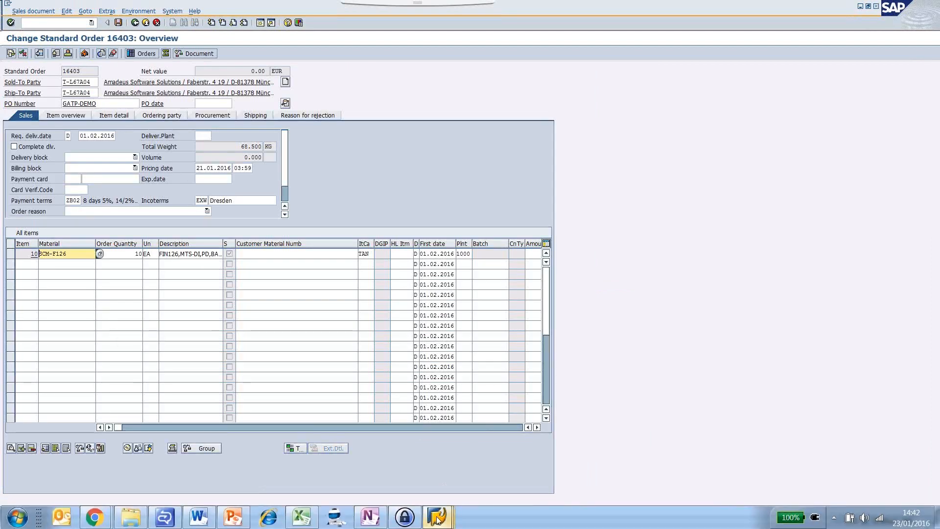
{"action": "left_click", "coordinate": [504, 477]}
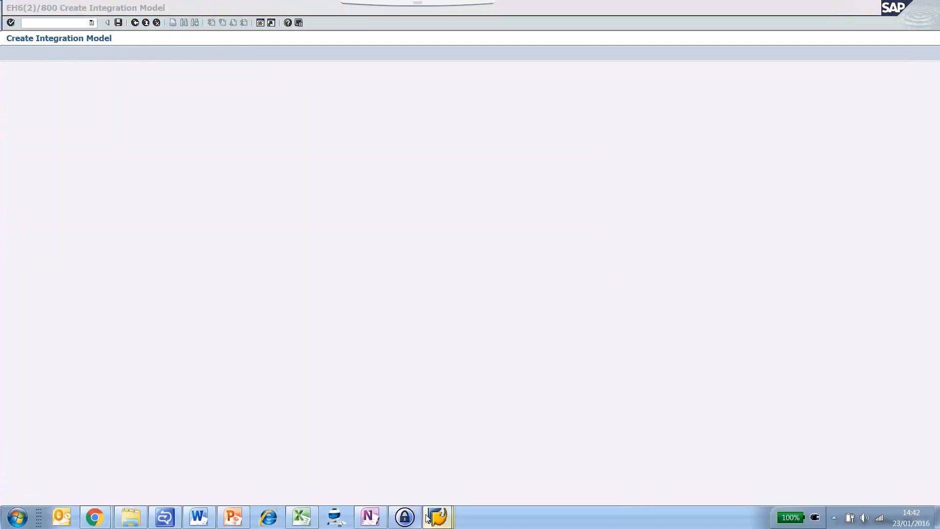
{"action": "mouse_move", "coordinate": [426, 517]}
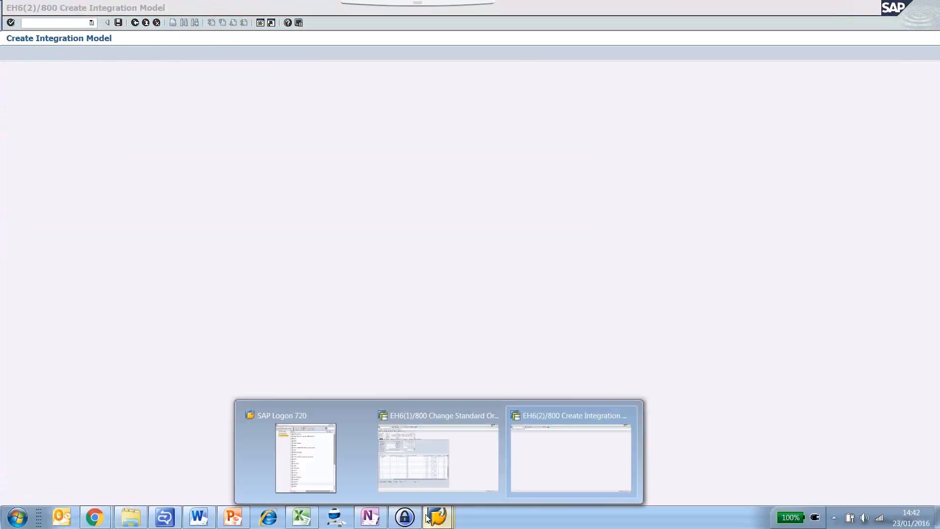
{"action": "left_click", "coordinate": [440, 471]}
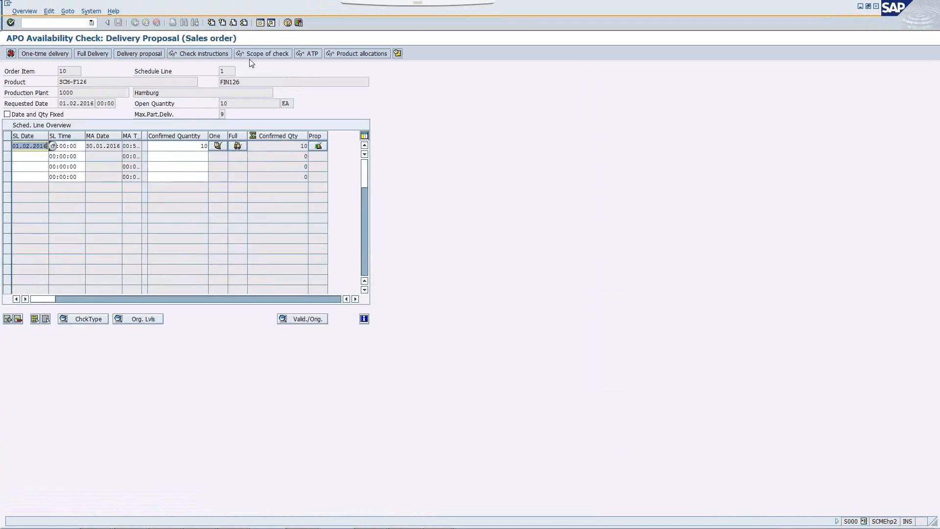
Examine the check mode and business event in the check instructions
{"action": "left_click", "coordinate": [195, 55]}
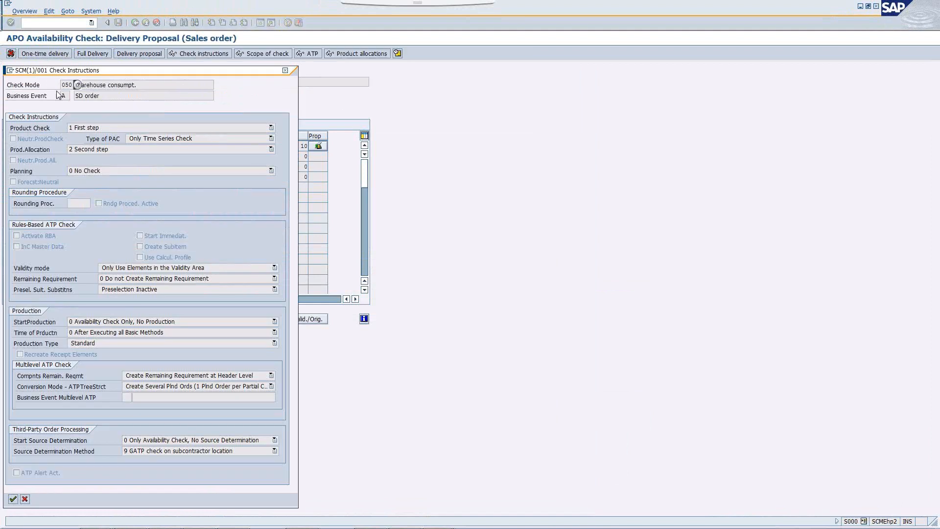
{"action": "left_click_drag", "start_coordinate": [60, 87], "coordinate": [66, 97]}
{"action": "double_click", "coordinate": [63, 96]}
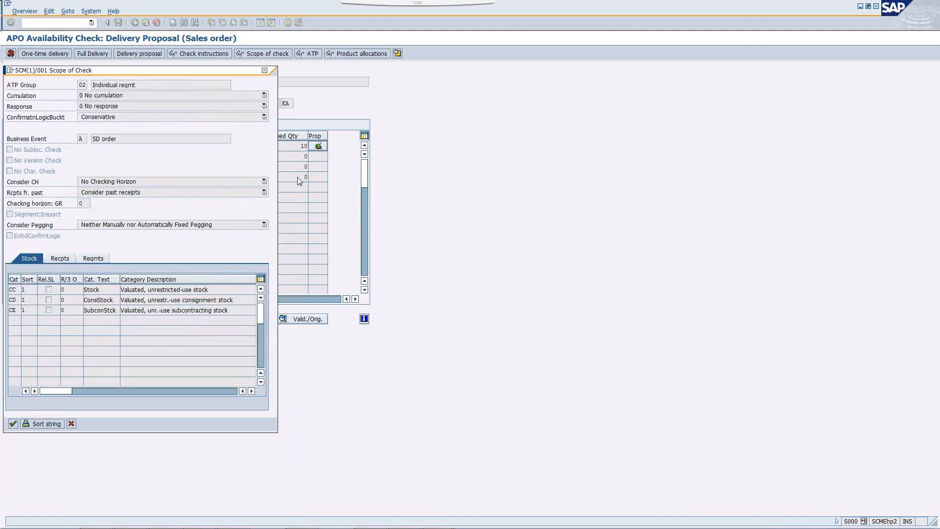
Examine the receipt and stock categories in the availability check's scope of check
{"action": "left_click_drag", "start_coordinate": [230, 73], "coordinate": [329, 75]}
{"action": "left_click", "coordinate": [160, 261]}
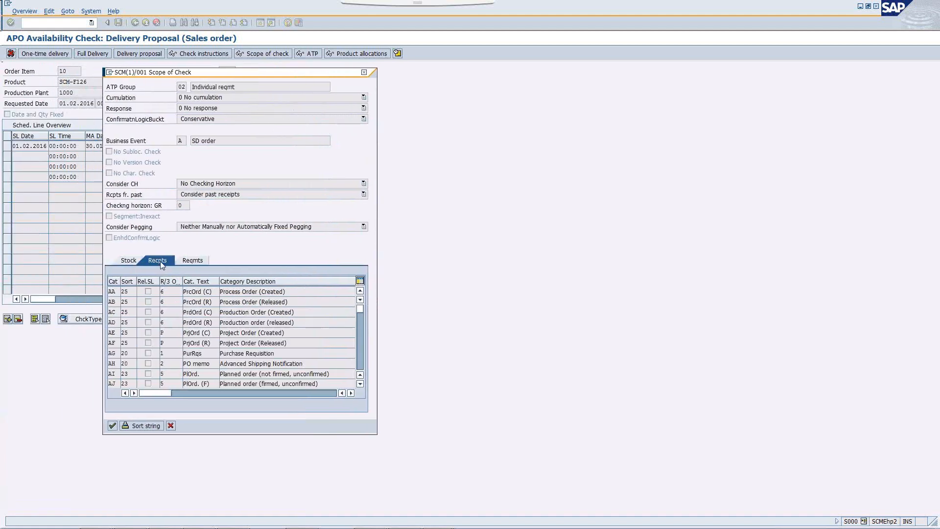
{"action": "left_click", "coordinate": [126, 262]}
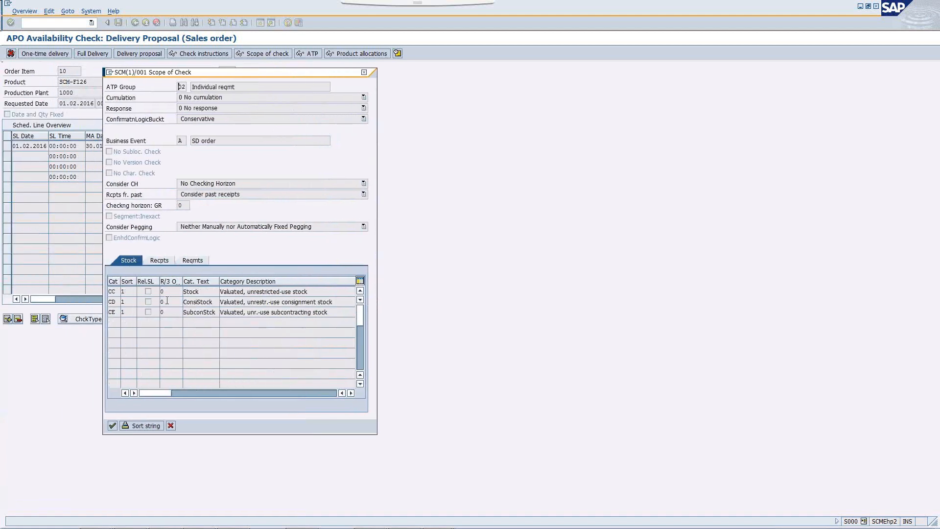
Review the receipt and requirement categories in the scope of check and close it
{"action": "left_click", "coordinate": [163, 261]}
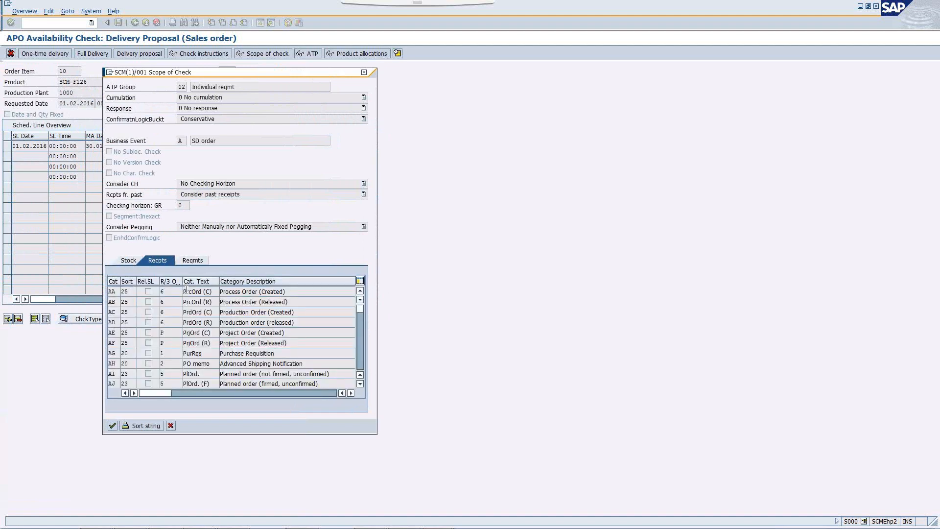
{"action": "left_click", "coordinate": [194, 260]}
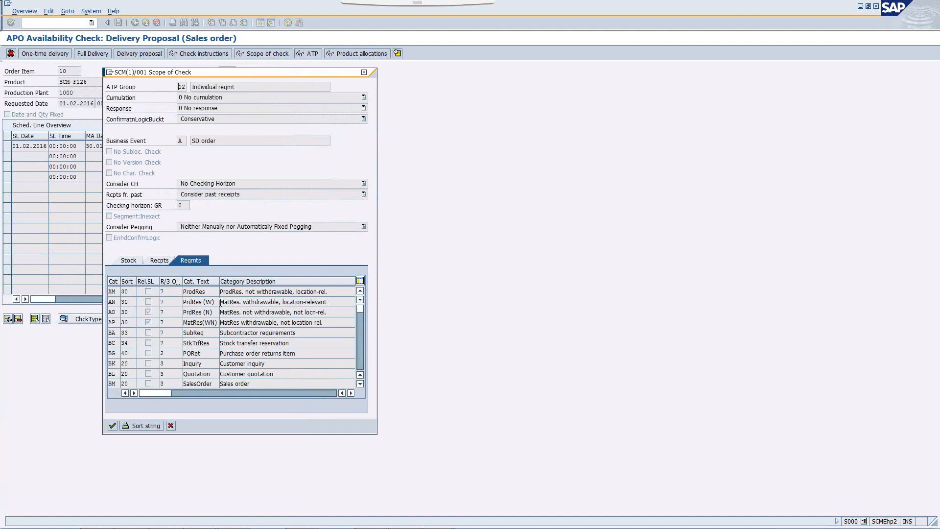
{"action": "left_click", "coordinate": [113, 427]}
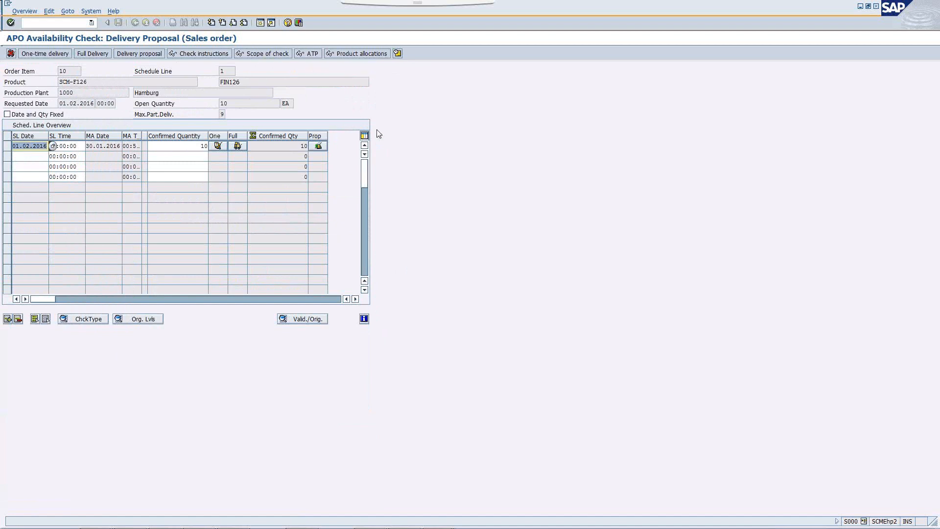
Reopen the scope of check, examine the available confirmation logic bucket options, and cancel out
{"action": "left_click", "coordinate": [262, 54]}
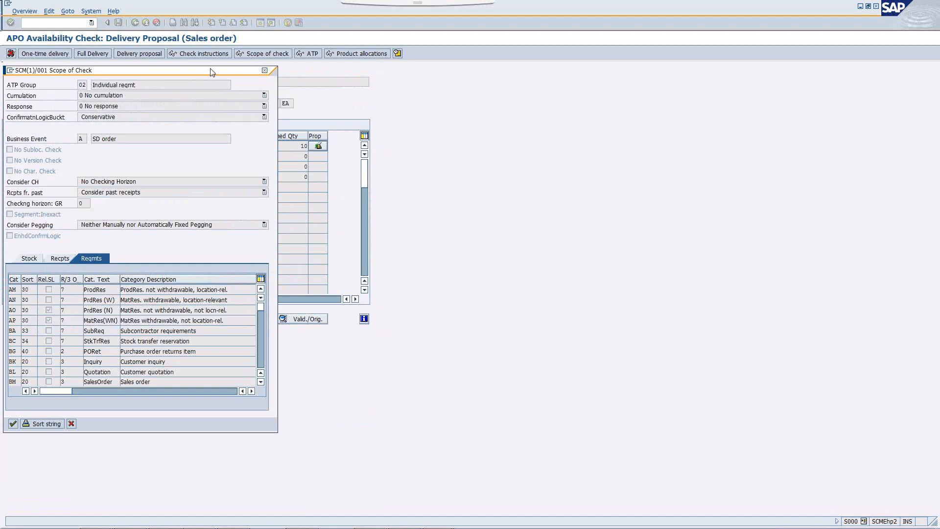
{"action": "left_click_drag", "start_coordinate": [216, 72], "coordinate": [298, 70]}
{"action": "left_click", "coordinate": [351, 111]}
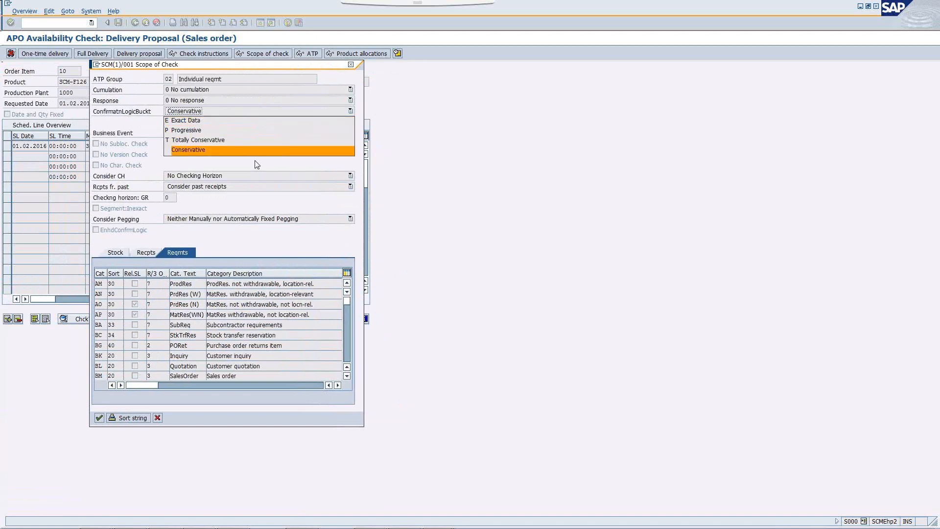
{"action": "left_click", "coordinate": [252, 175]}
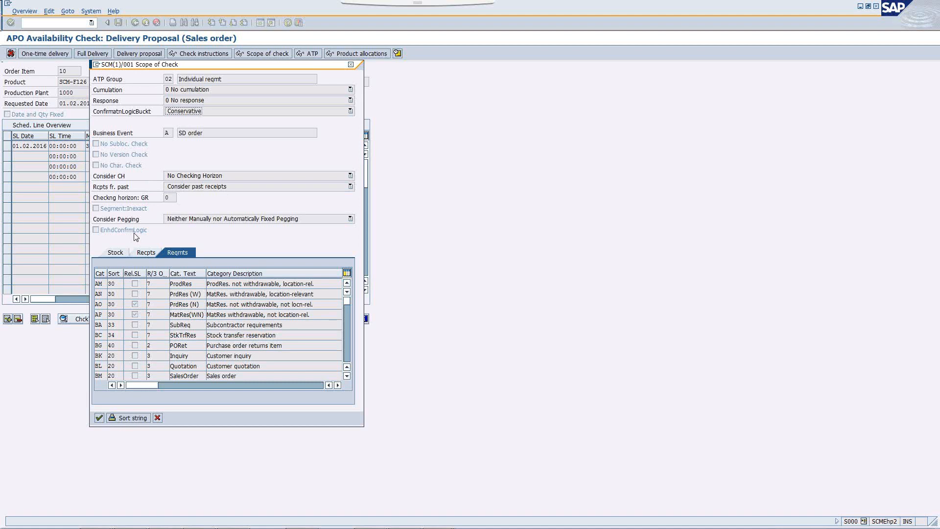
{"action": "left_click", "coordinate": [158, 417]}
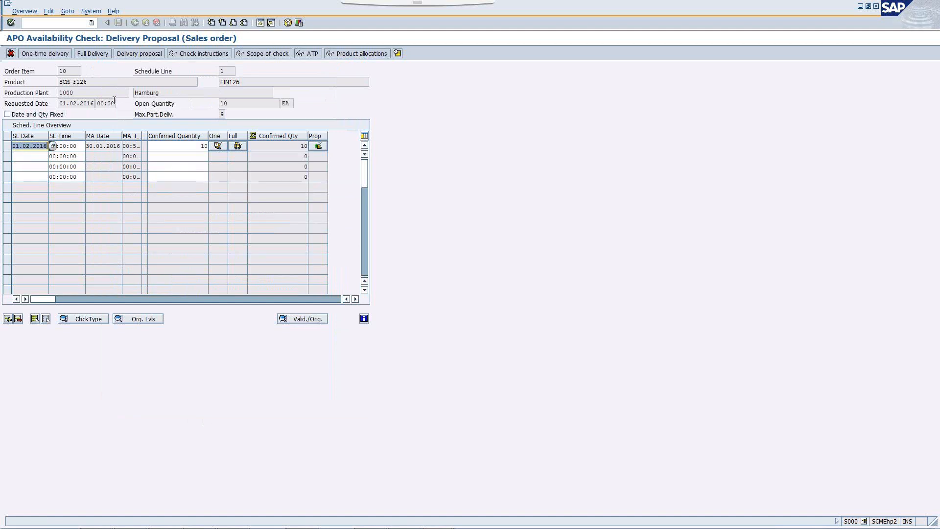
Examine the stock and simulated requirement quantities in the product availability overview for SCM-F126 at plant 1000
{"action": "left_click", "coordinate": [310, 53]}
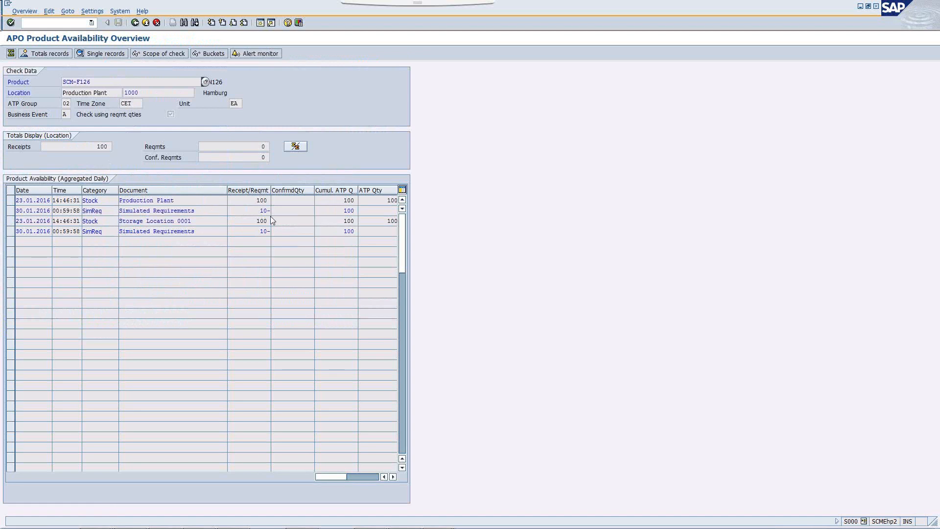
{"action": "left_click", "coordinate": [265, 203]}
{"action": "left_click_drag", "start_coordinate": [177, 230], "coordinate": [196, 231]}
{"action": "double_click", "coordinate": [252, 229]}
{"action": "left_click", "coordinate": [264, 211]}
{"action": "left_click", "coordinate": [261, 200]}
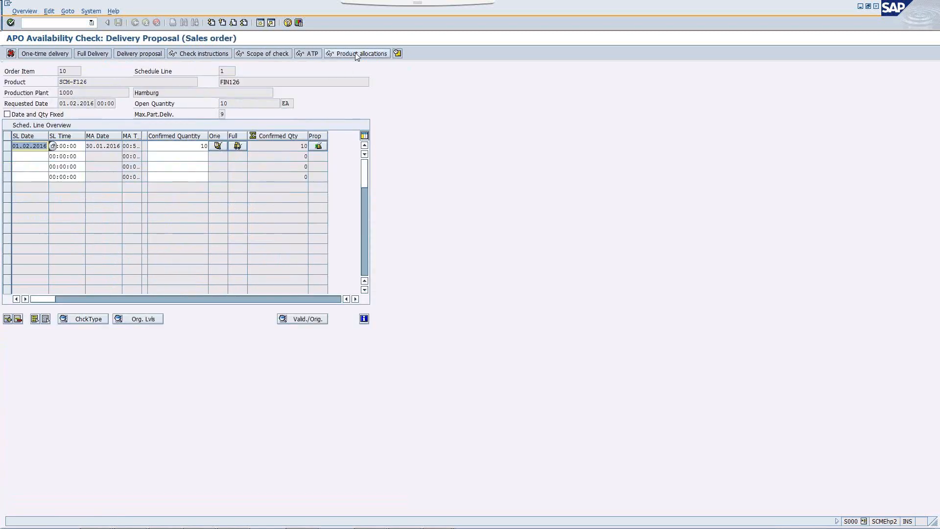
Review the durations and calendar overview and the validity of substitution chart for the delivery proposal
{"action": "left_click", "coordinate": [395, 55]}
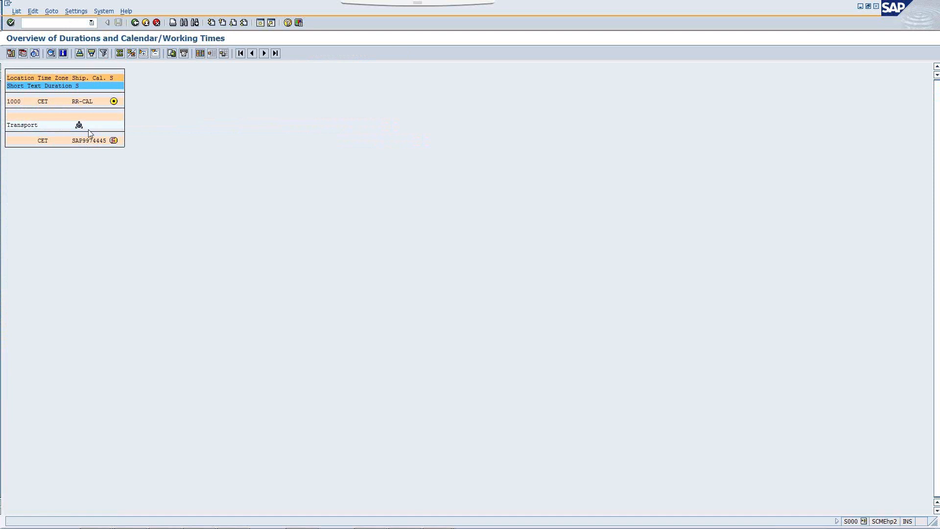
{"action": "left_click", "coordinate": [135, 27]}
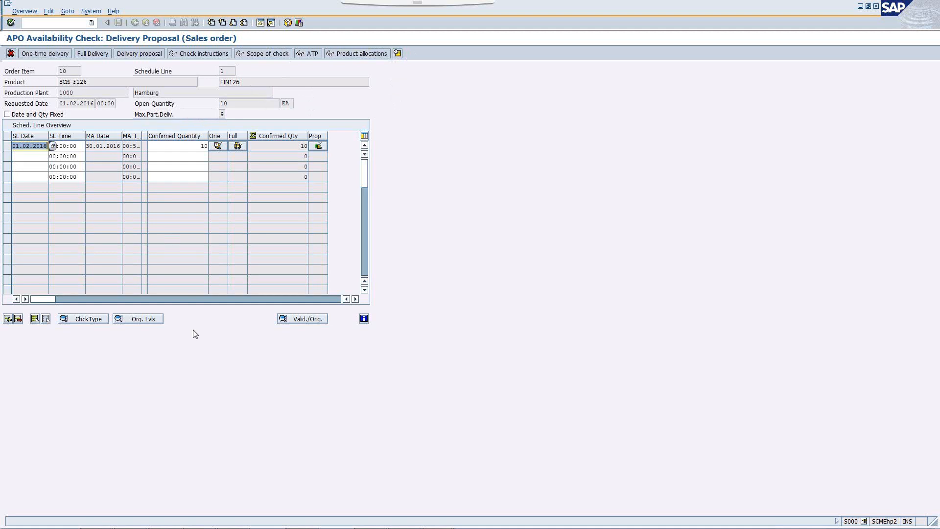
{"action": "left_click", "coordinate": [304, 319]}
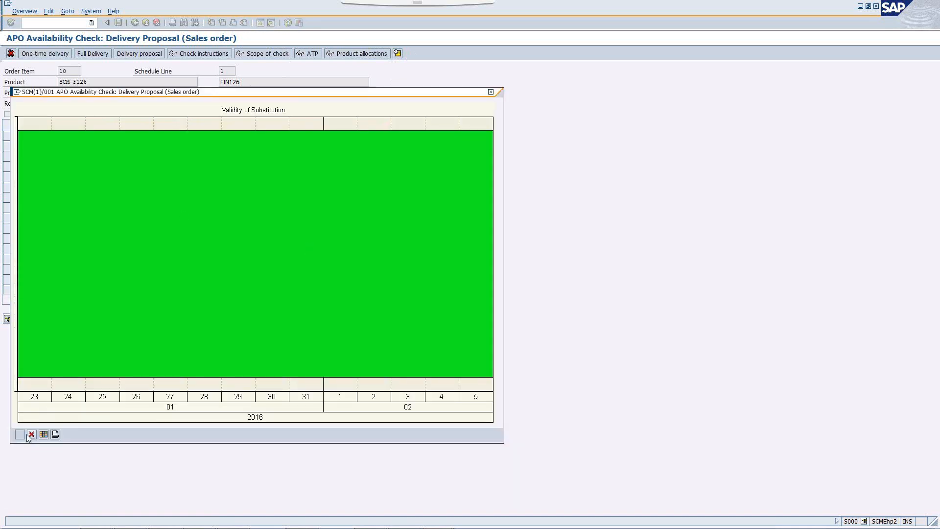
{"action": "left_click", "coordinate": [31, 434]}
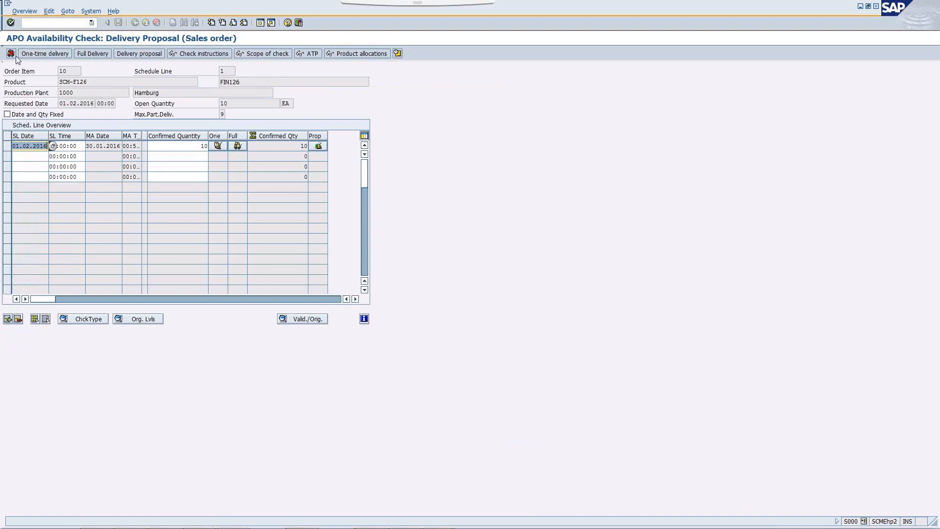
Accept the full delivery proposal and display the shipping data of the SCM-F126 item's schedule line
{"action": "left_click", "coordinate": [93, 54]}
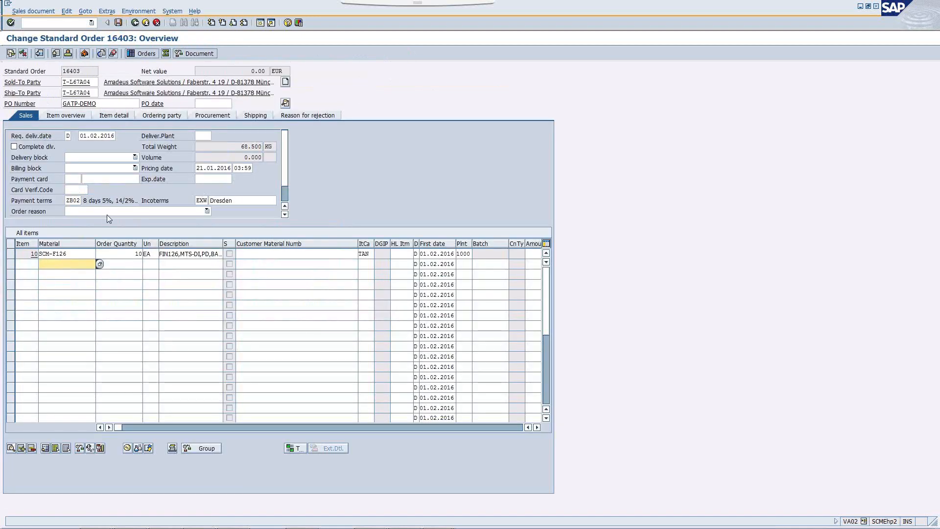
{"action": "left_click", "coordinate": [11, 254]}
{"action": "left_click", "coordinate": [100, 448]}
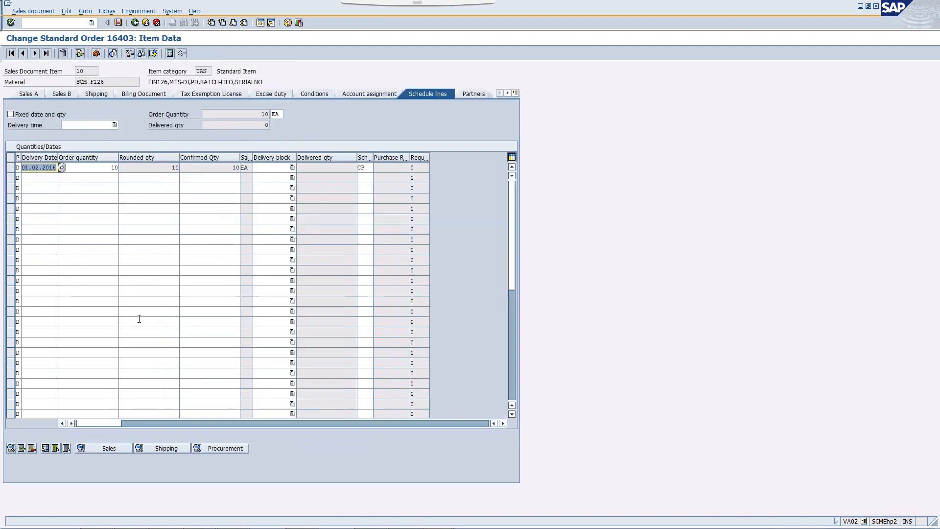
{"action": "double_click", "coordinate": [46, 171]}
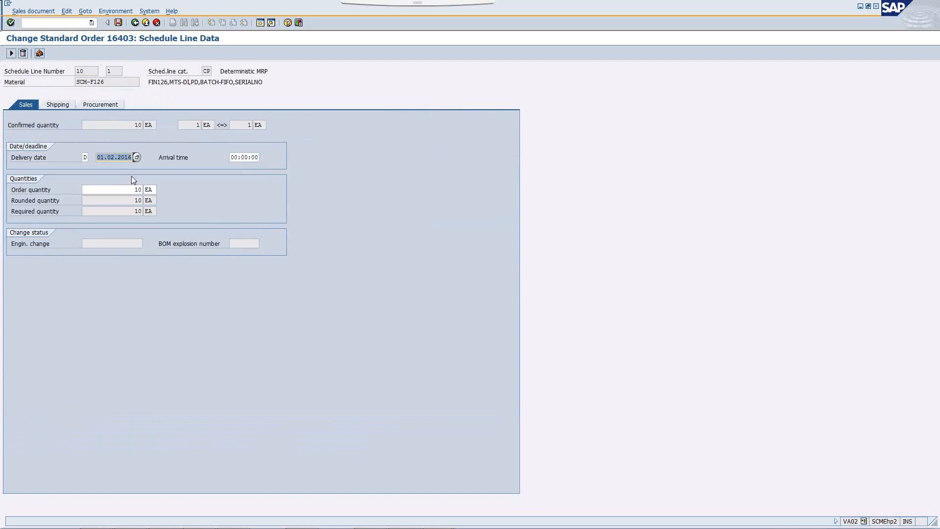
{"action": "left_click", "coordinate": [60, 105]}
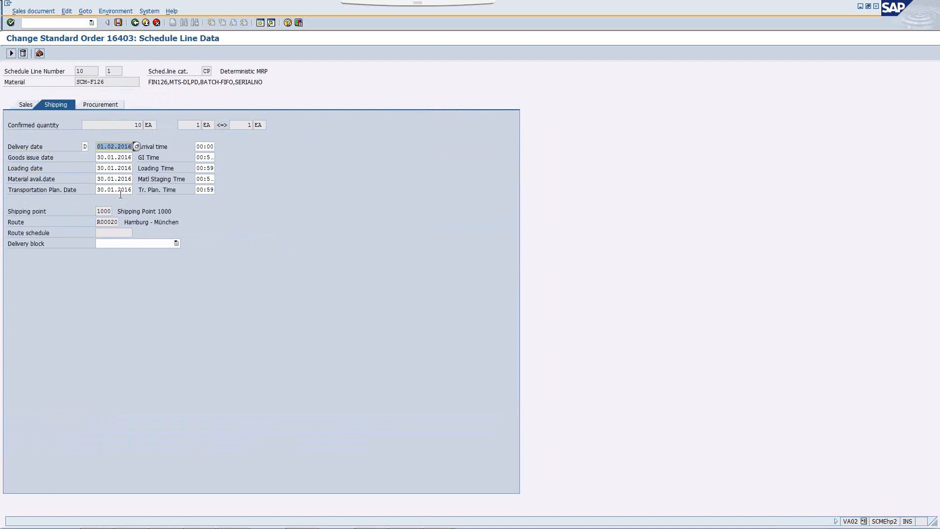
Examine the delivery, goods issue, loading and material availability dates of the schedule line
{"action": "left_click", "coordinate": [114, 179]}
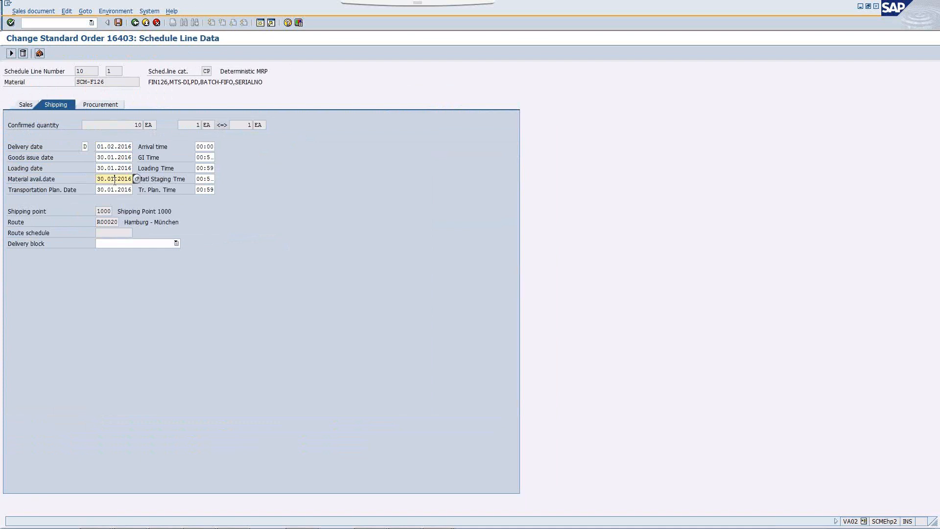
{"action": "left_click", "coordinate": [119, 168]}
{"action": "left_click", "coordinate": [118, 157]}
{"action": "left_click", "coordinate": [126, 146]}
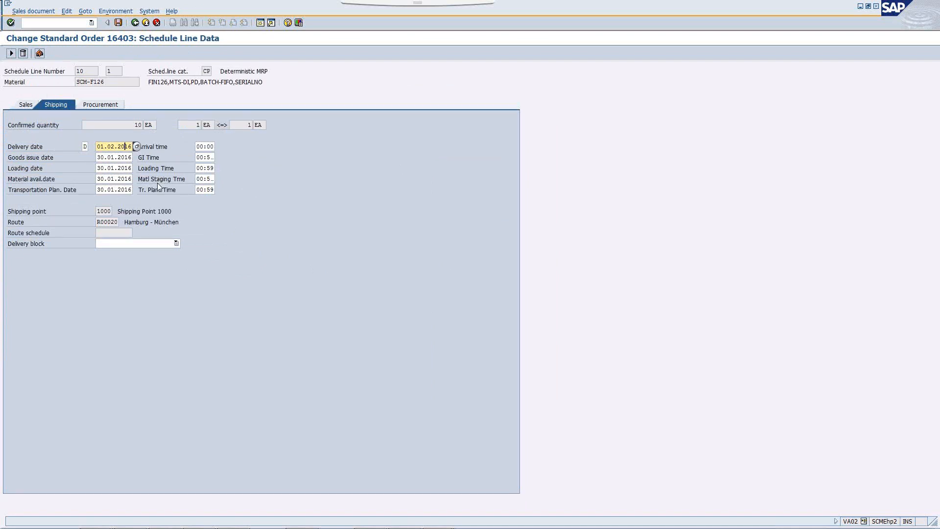
{"action": "left_click", "coordinate": [120, 179]}
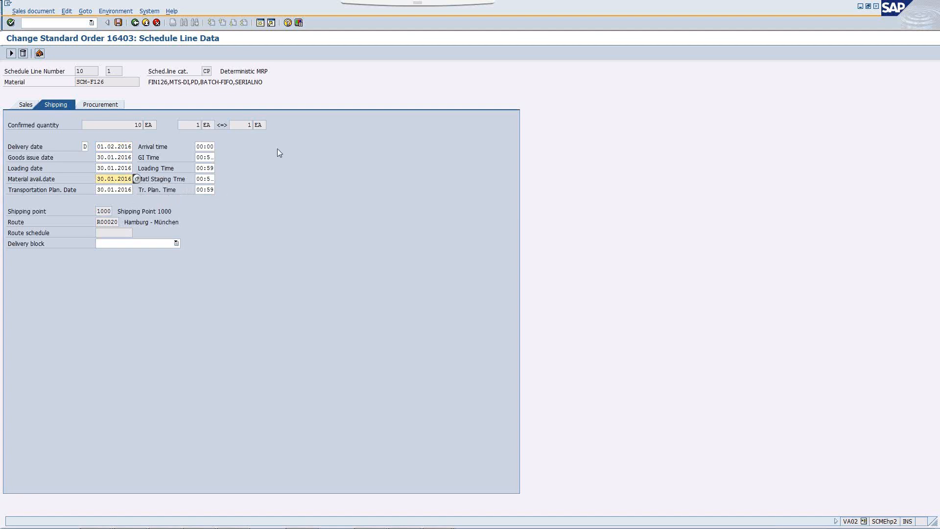
{"action": "left_click", "coordinate": [108, 169]}
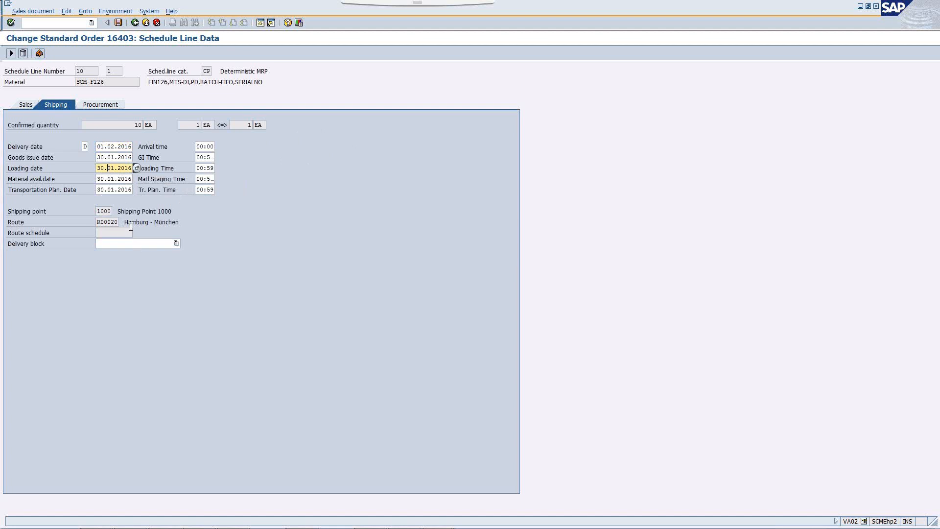
{"action": "left_click", "coordinate": [111, 159]}
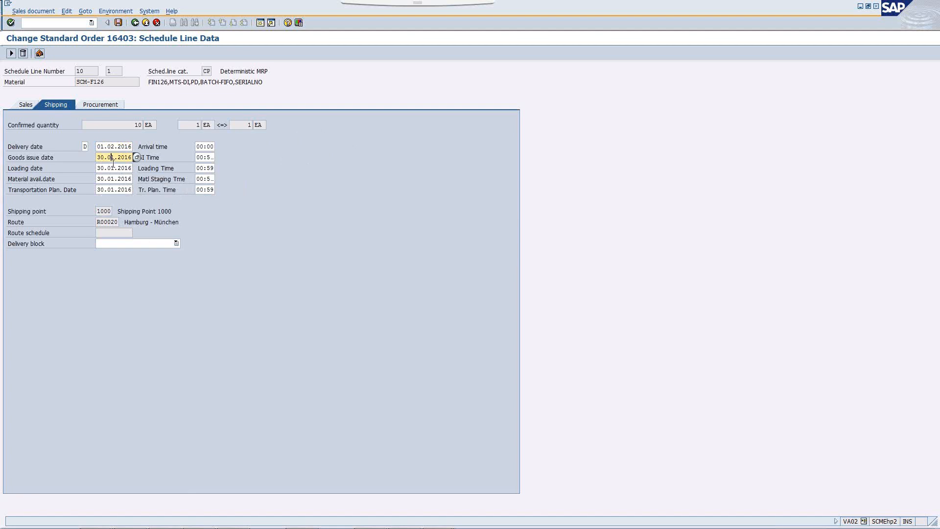
{"action": "left_click", "coordinate": [118, 147]}
{"action": "left_click", "coordinate": [119, 157]}
{"action": "left_click", "coordinate": [119, 147]}
{"action": "left_click", "coordinate": [121, 157]}
Exit the SCM-F126 order without saving and return to the list of open orders
{"action": "left_click", "coordinate": [133, 25]}
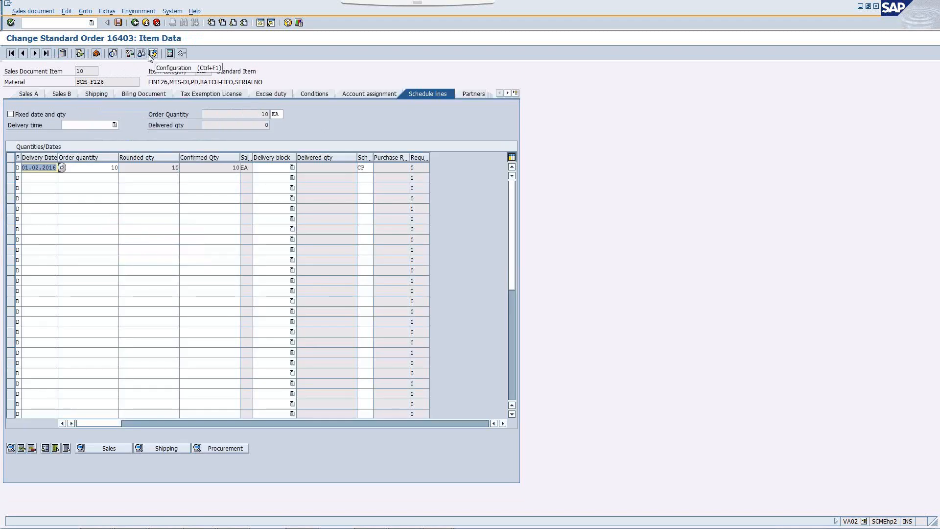
{"action": "left_click", "coordinate": [136, 25]}
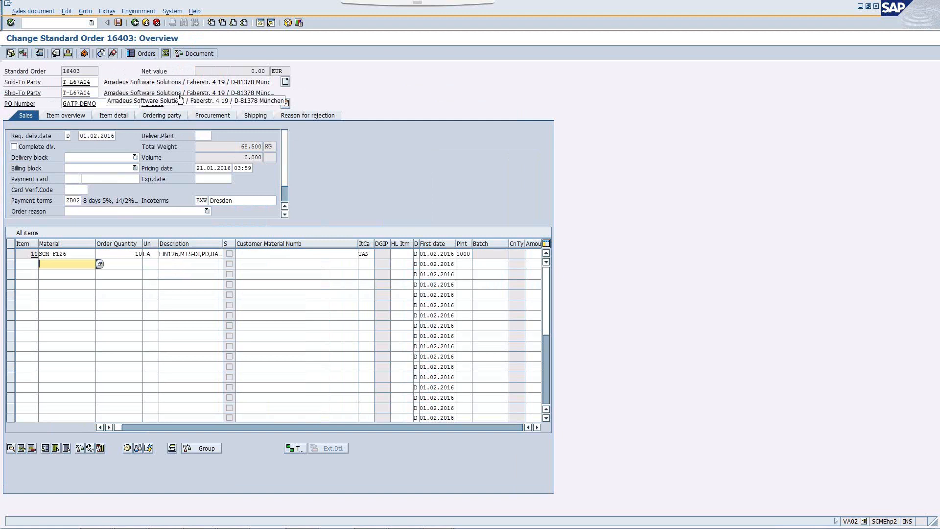
{"action": "left_click", "coordinate": [145, 25]}
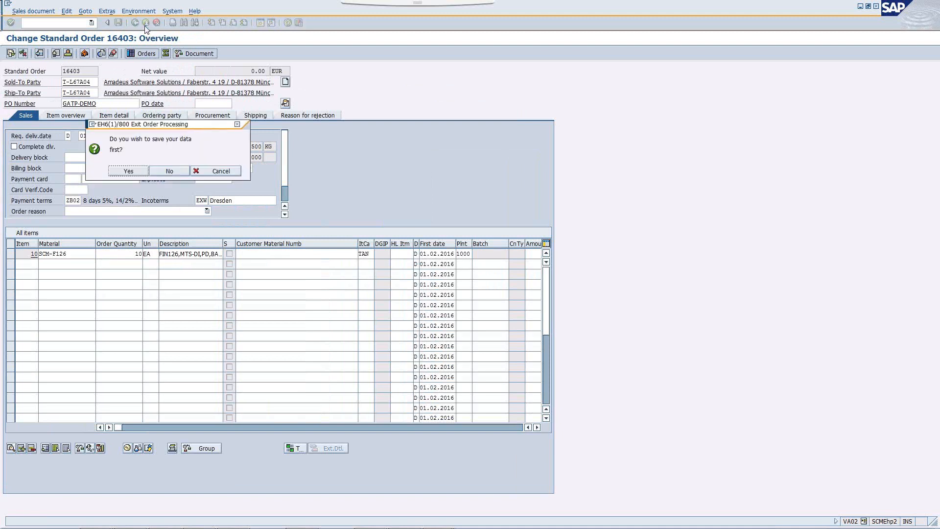
{"action": "left_click", "coordinate": [177, 171]}
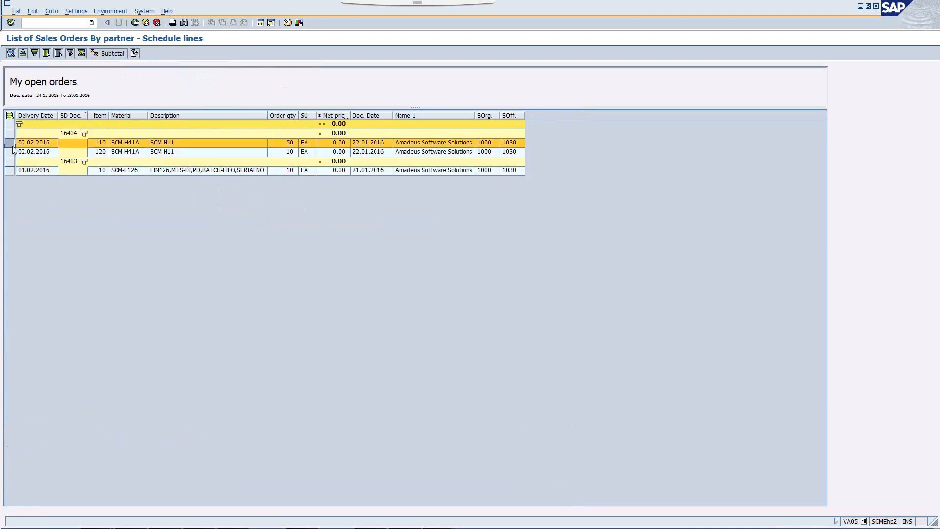
Open the SCM-H41A order from the list and review the material, quantity and description of item 100
{"action": "double_click", "coordinate": [22, 143]}
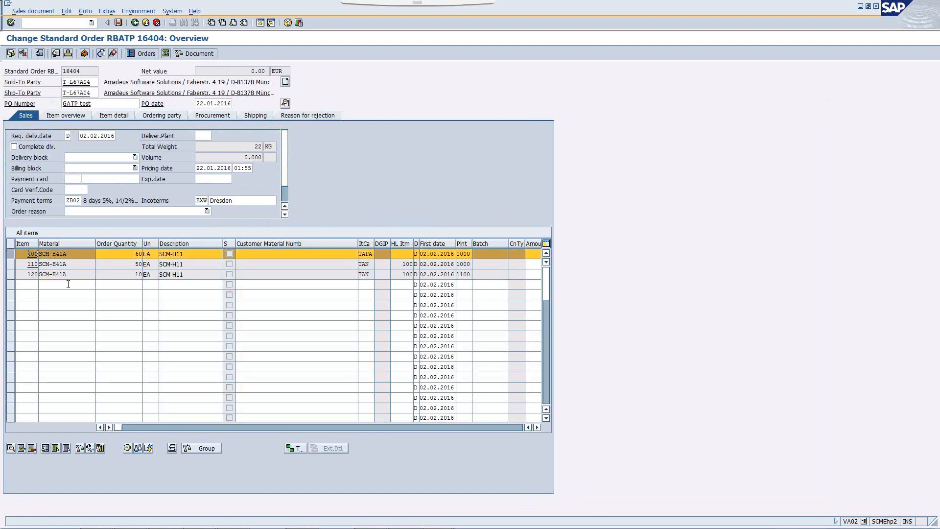
{"action": "double_click", "coordinate": [131, 254]}
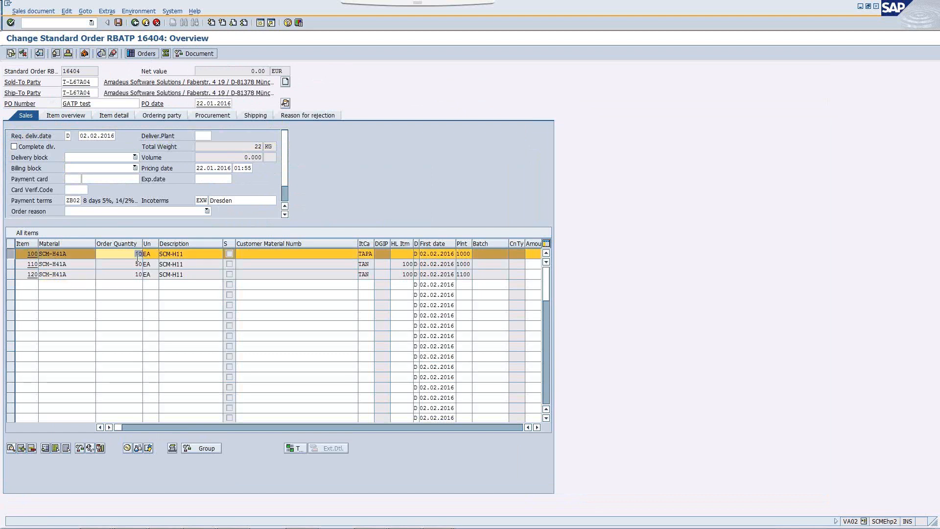
{"action": "double_click", "coordinate": [203, 254]}
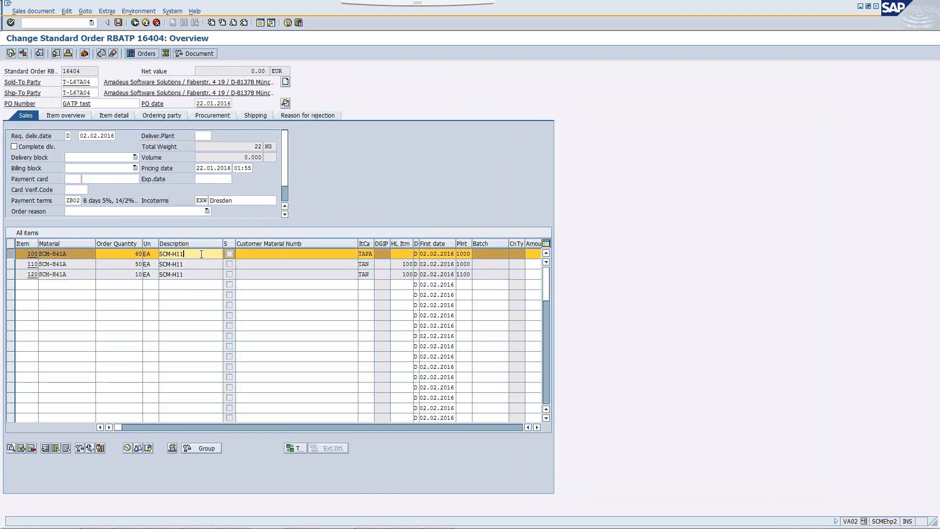
{"action": "double_click", "coordinate": [76, 254]}
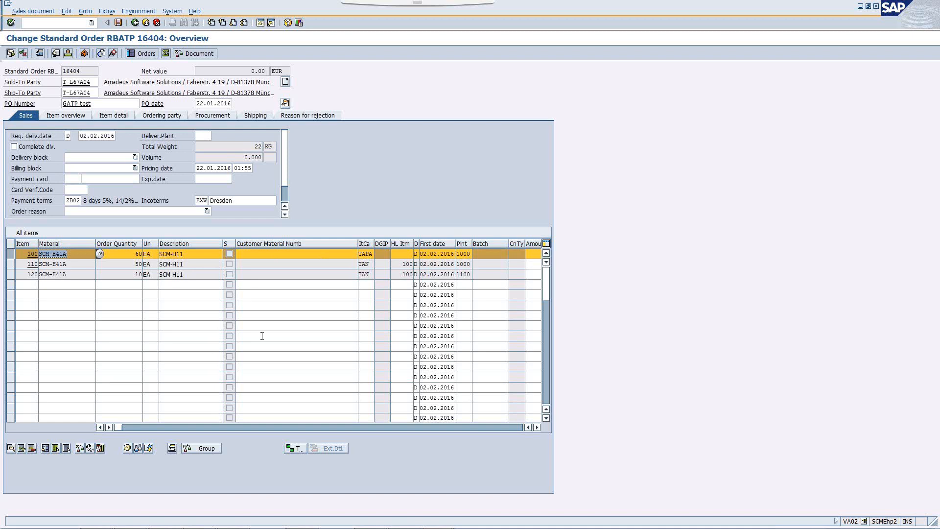
Run the availability check for item 100 and expand the full result tree under schedule line 0001
{"action": "left_click", "coordinate": [79, 448]}
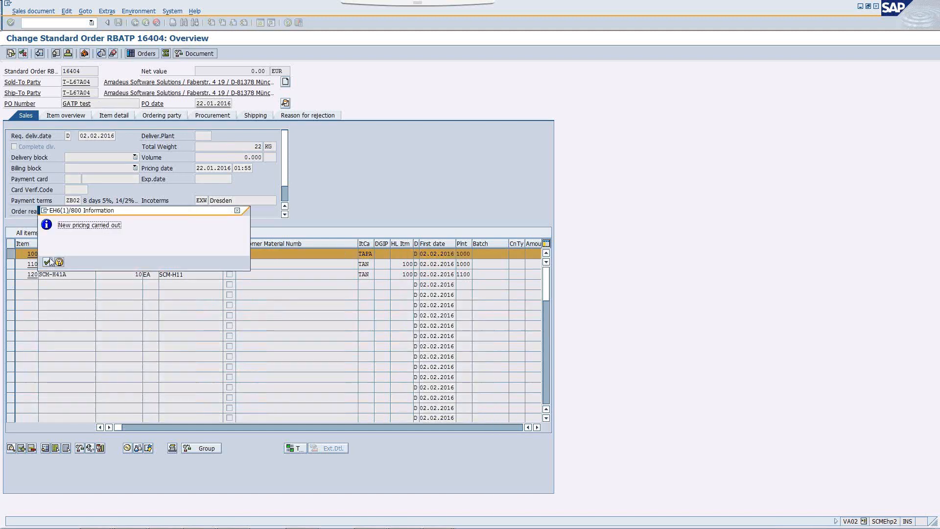
{"action": "left_click", "coordinate": [48, 263]}
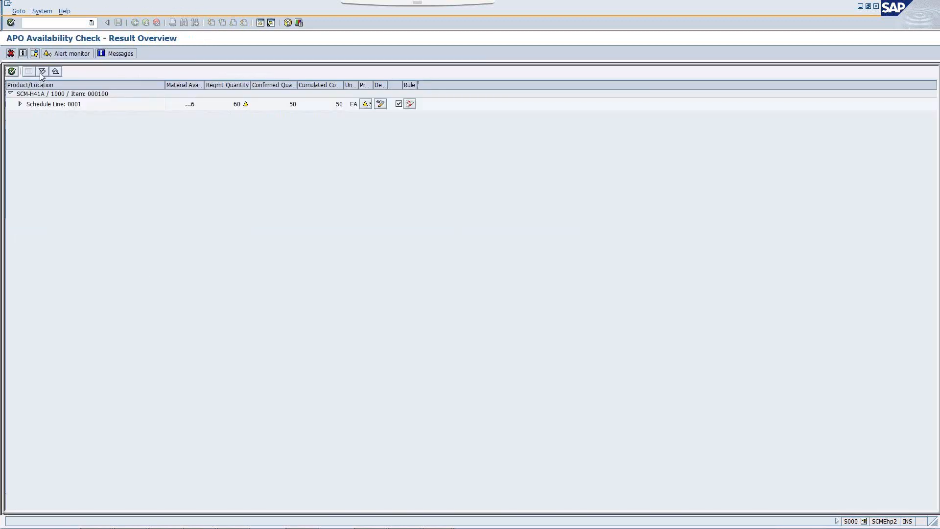
{"action": "left_click", "coordinate": [42, 72]}
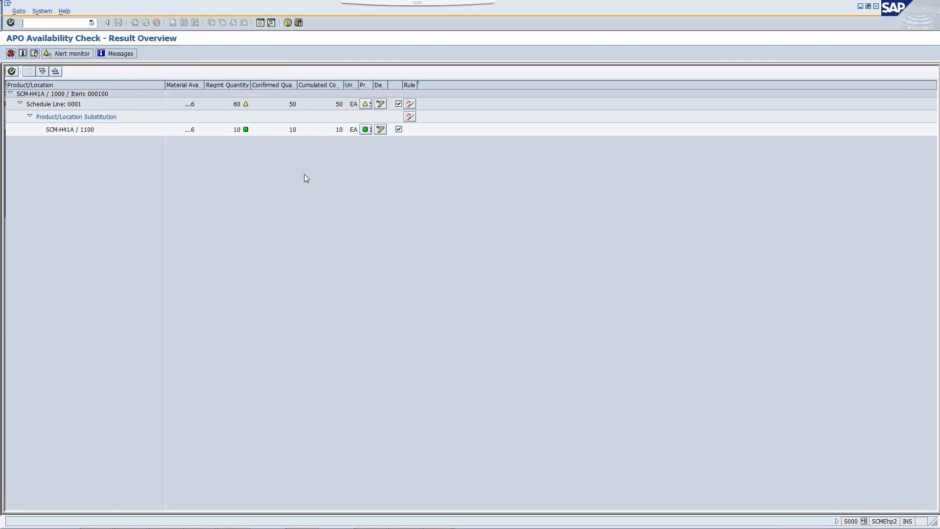
Open the substitution rule for schedule line 0001 and examine its InC MD location determination procedure and rule control settings
{"action": "left_click", "coordinate": [411, 104]}
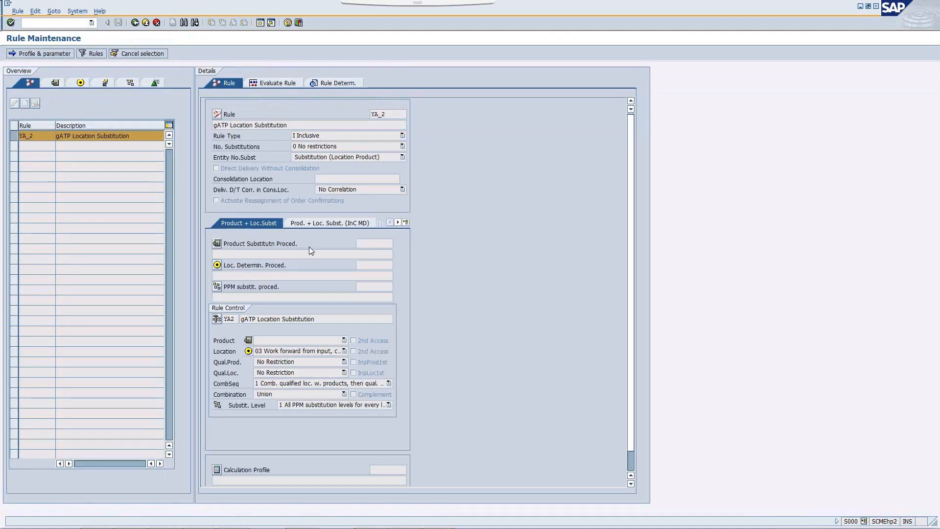
{"action": "left_click", "coordinate": [315, 222]}
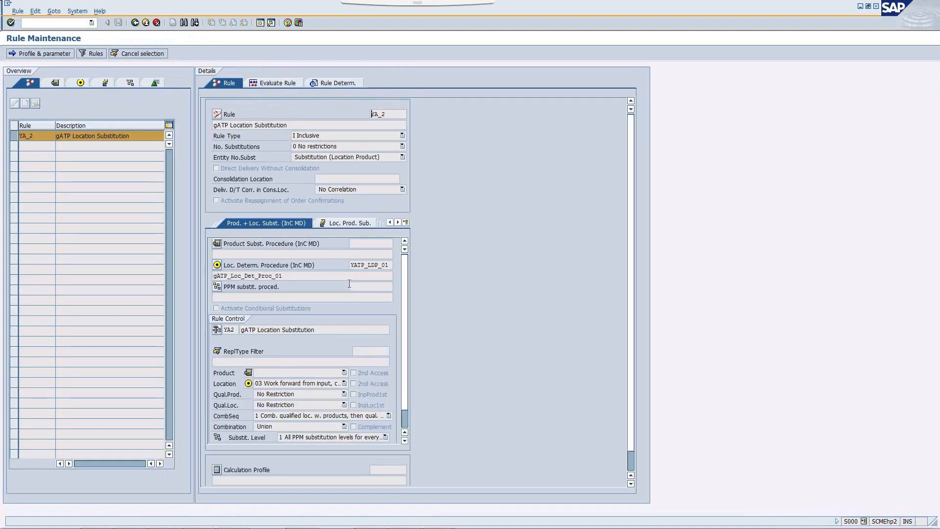
{"action": "double_click", "coordinate": [351, 266]}
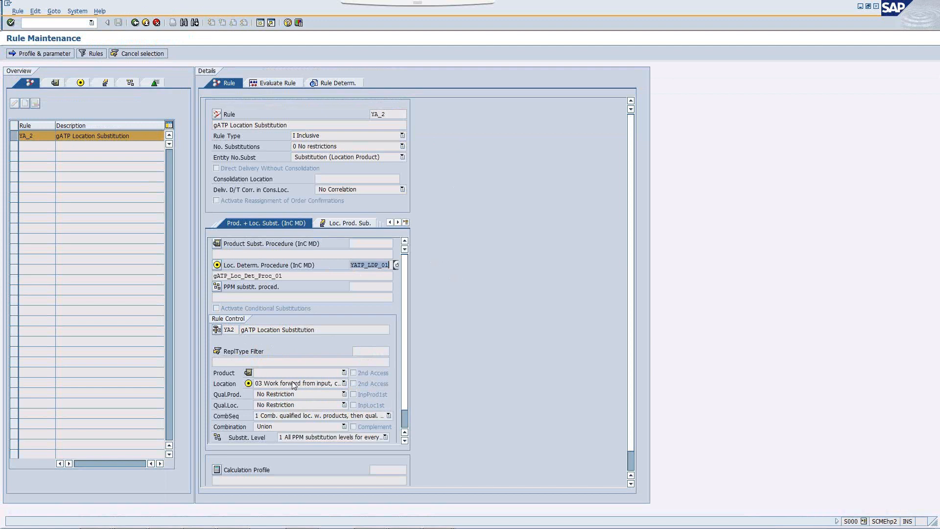
{"action": "scroll", "coordinate": [363, 333], "scroll_direction": "down", "scroll_amount": 1}
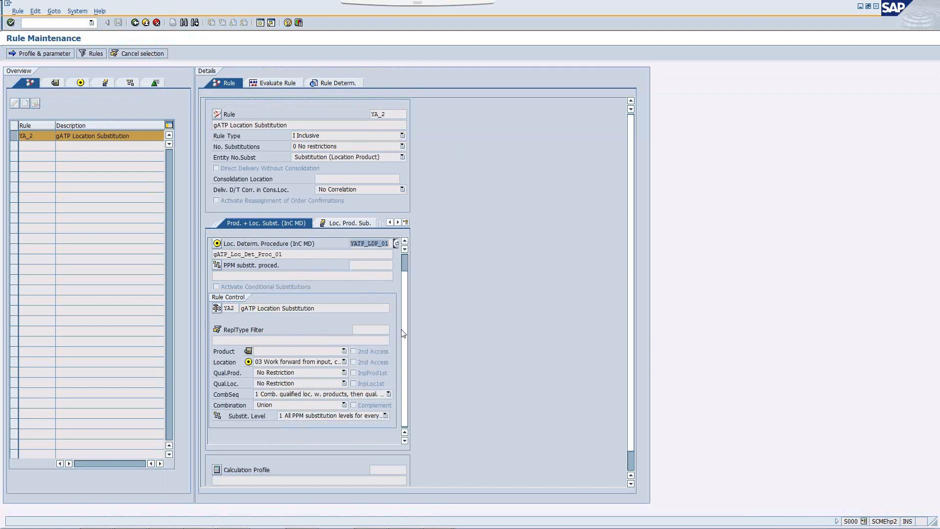
{"action": "scroll", "coordinate": [405, 306], "scroll_direction": "up", "scroll_amount": 1}
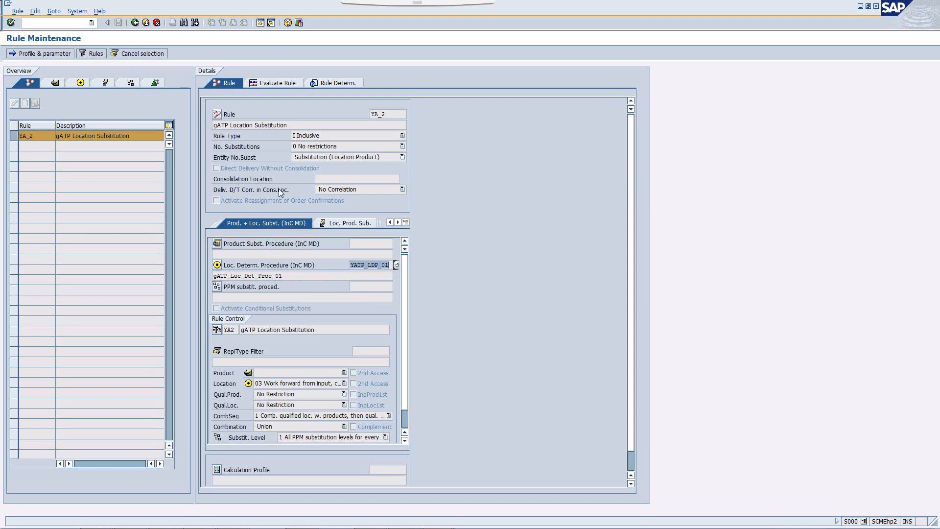
{"action": "scroll", "coordinate": [276, 191], "scroll_direction": "down", "scroll_amount": 2}
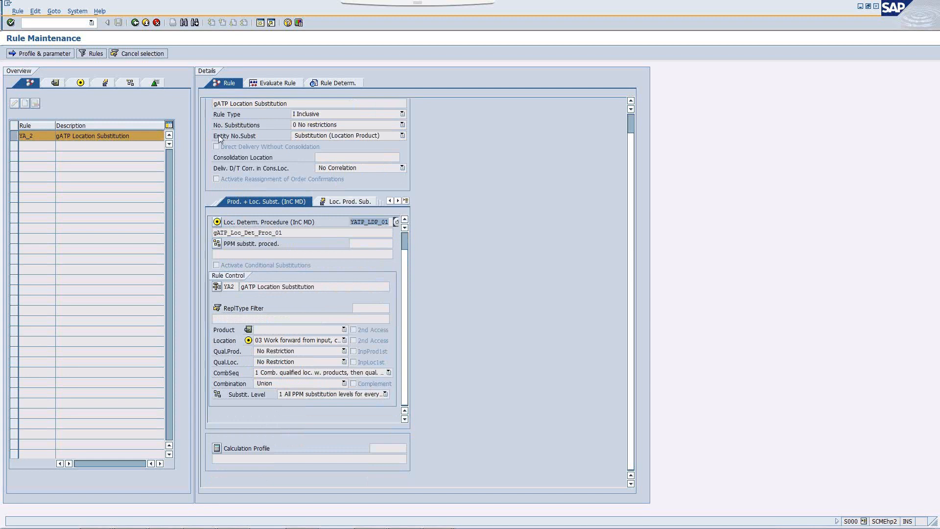
Leave the rule display, accept the availability check result and return to the order's item overview
{"action": "left_click", "coordinate": [134, 25]}
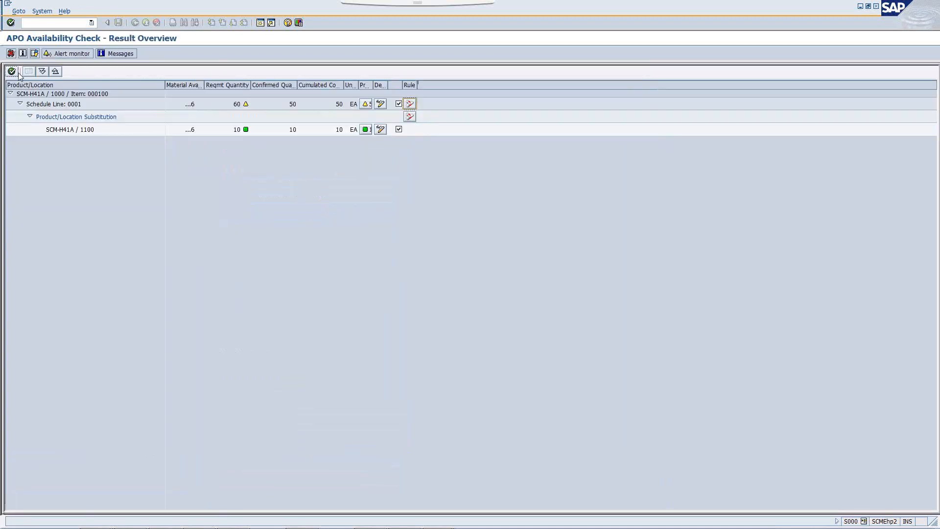
{"action": "left_click", "coordinate": [12, 71]}
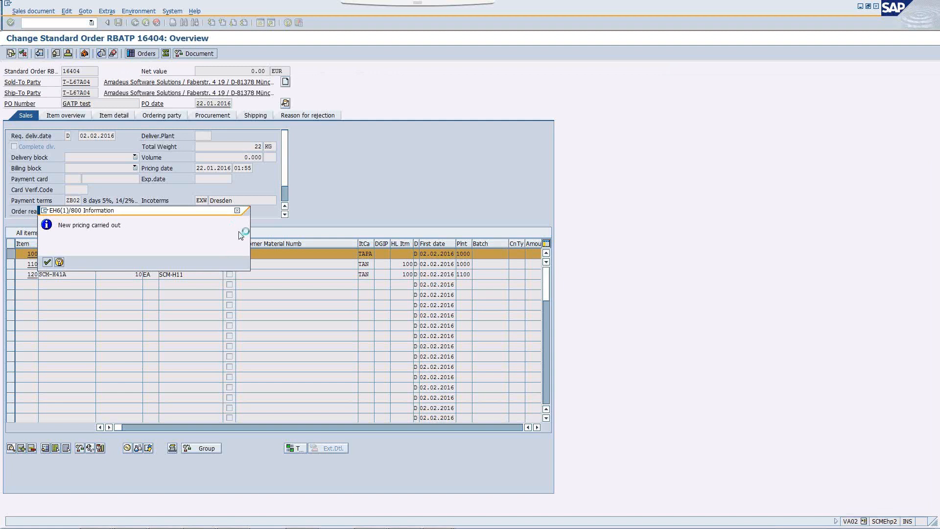
{"action": "key", "text": "Return"}
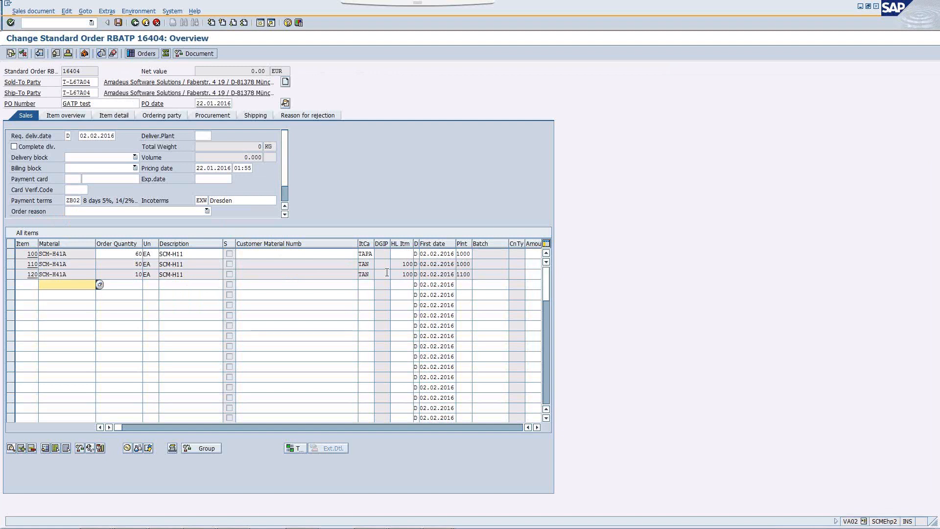
Stay in the order and review main item 100 together with its sub-items 110 and 120
{"action": "left_click", "coordinate": [135, 24]}
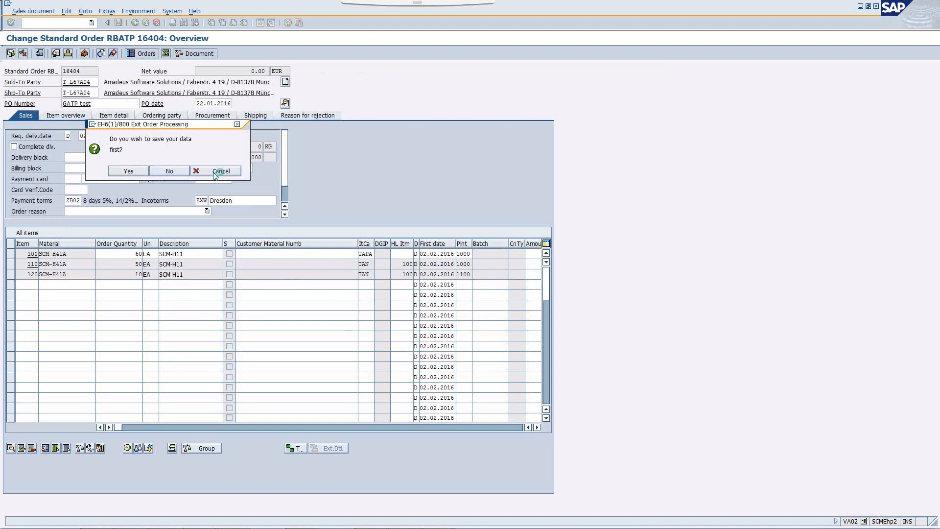
{"action": "left_click", "coordinate": [213, 172]}
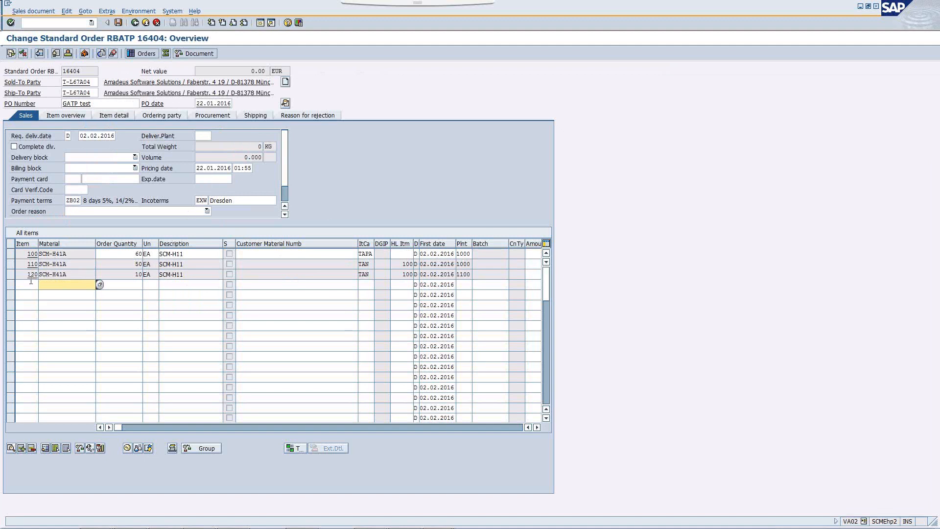
{"action": "left_click_drag", "start_coordinate": [12, 275], "coordinate": [11, 264]}
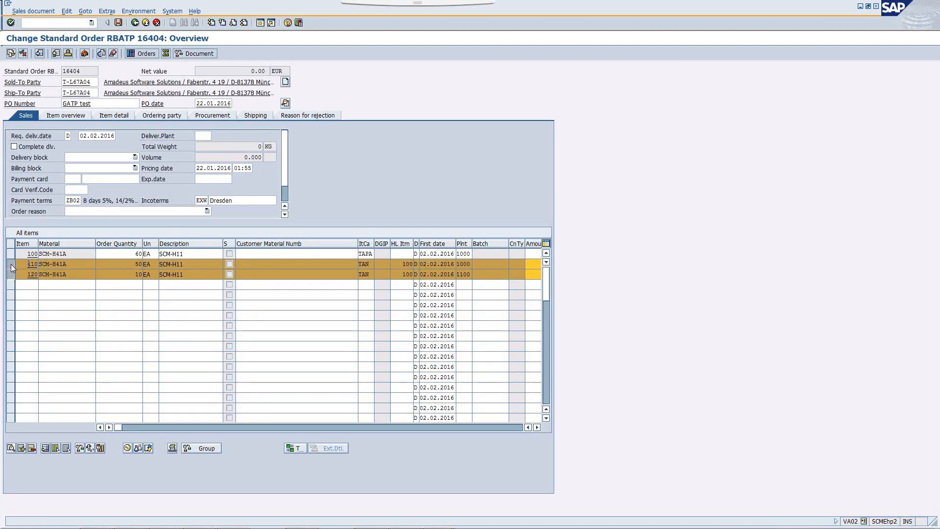
{"action": "left_click", "coordinate": [11, 255]}
{"action": "left_click", "coordinate": [11, 275]}
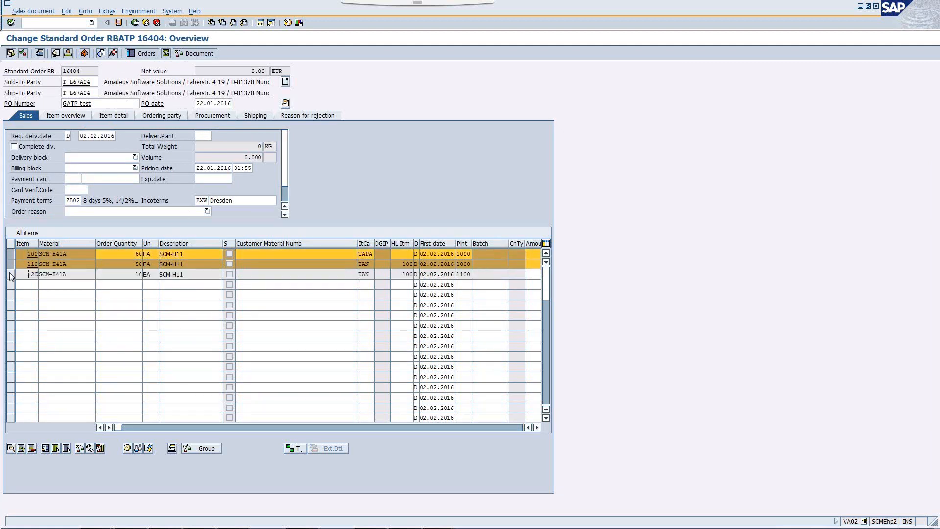
{"action": "left_click", "coordinate": [10, 264]}
{"action": "left_click", "coordinate": [11, 253]}
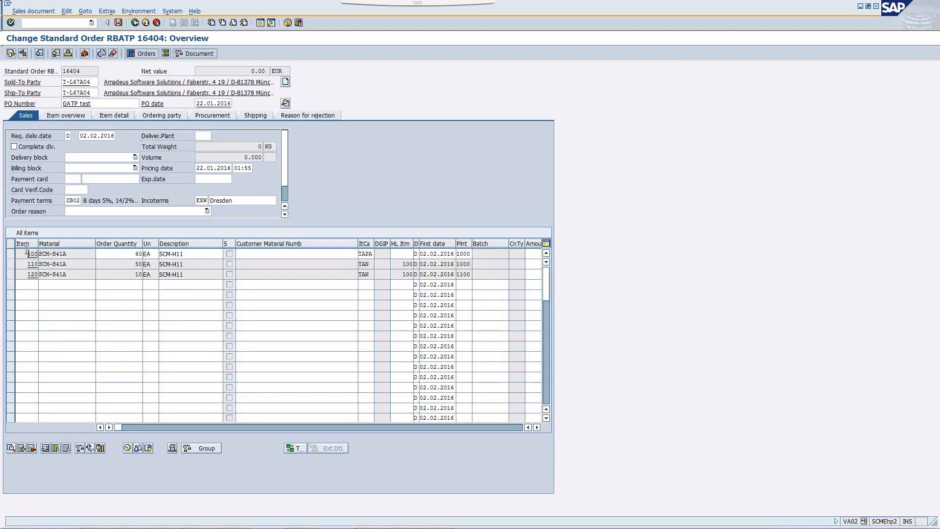
Exit the SCM-H41A order without saving and leave the list of sales orders for the SAP Easy Access screen
{"action": "left_click", "coordinate": [135, 23]}
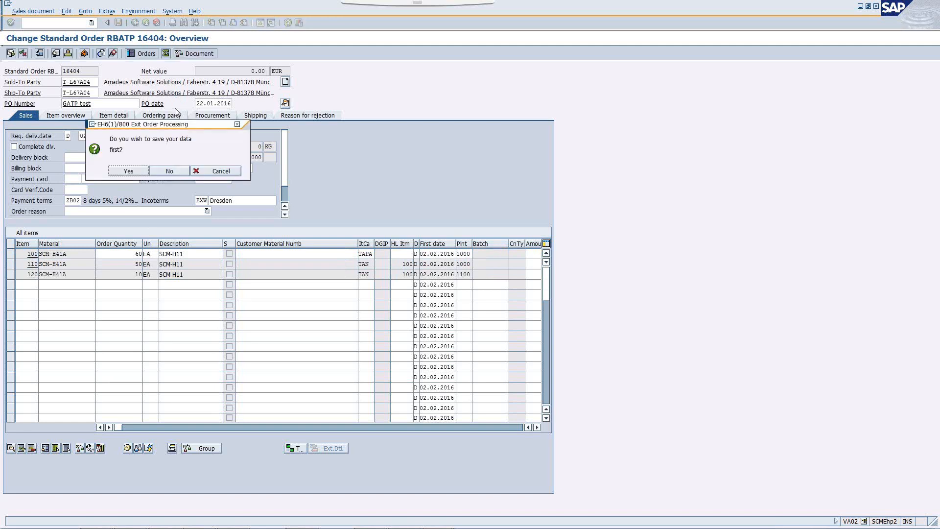
{"action": "left_click", "coordinate": [173, 171]}
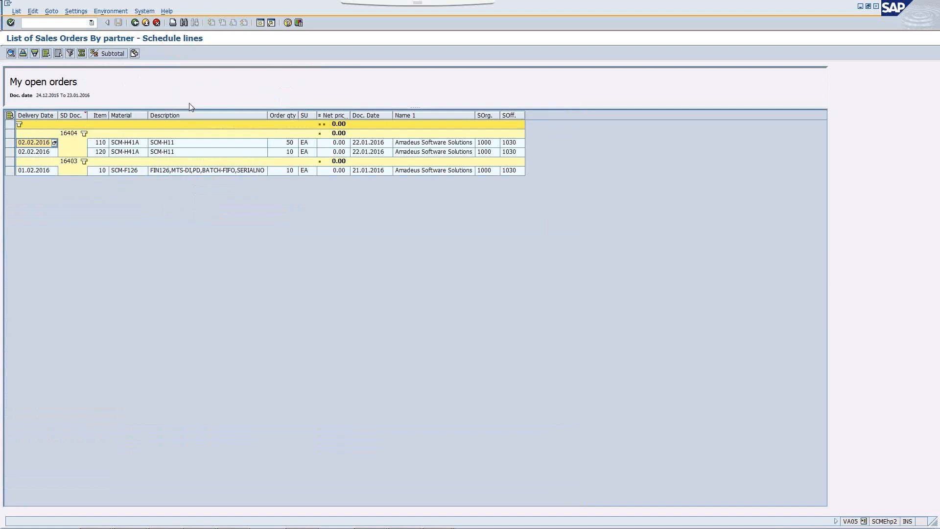
{"action": "left_click", "coordinate": [133, 24]}
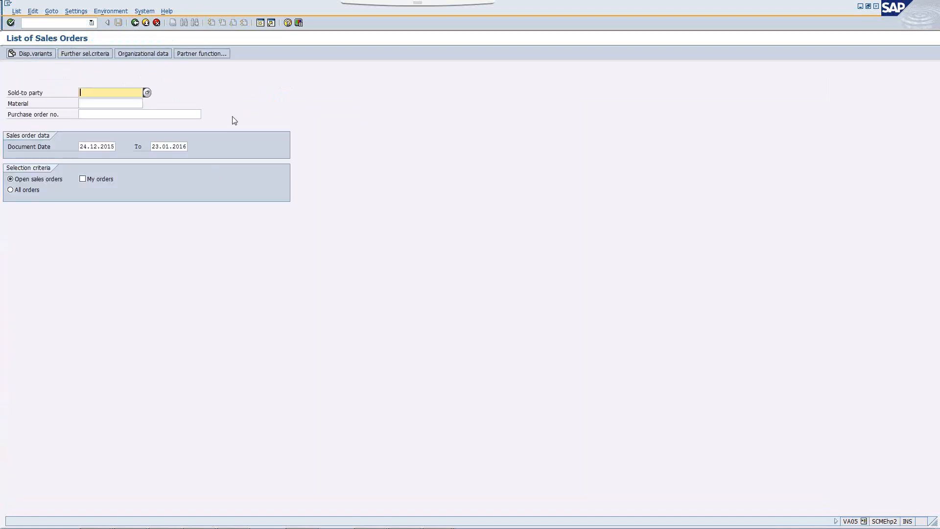
{"action": "left_click", "coordinate": [135, 23]}
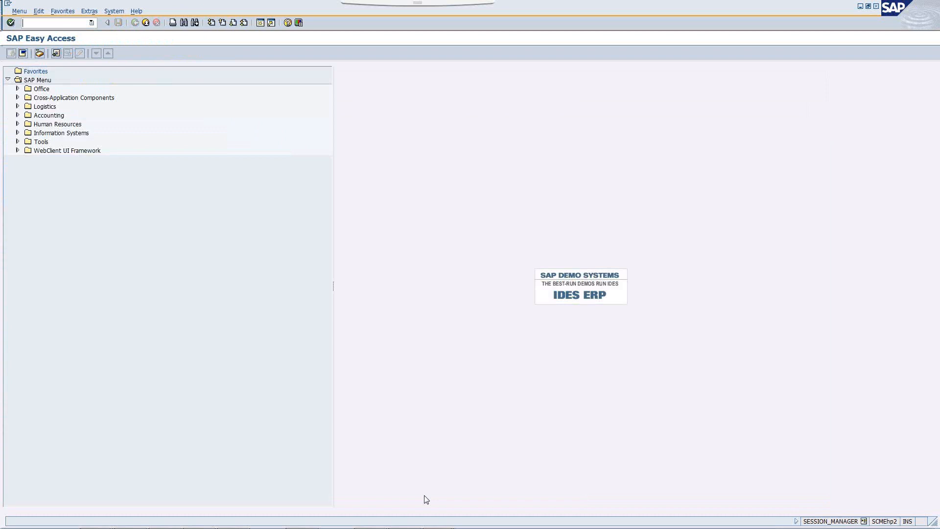
{"action": "mouse_move", "coordinate": [433, 525]}
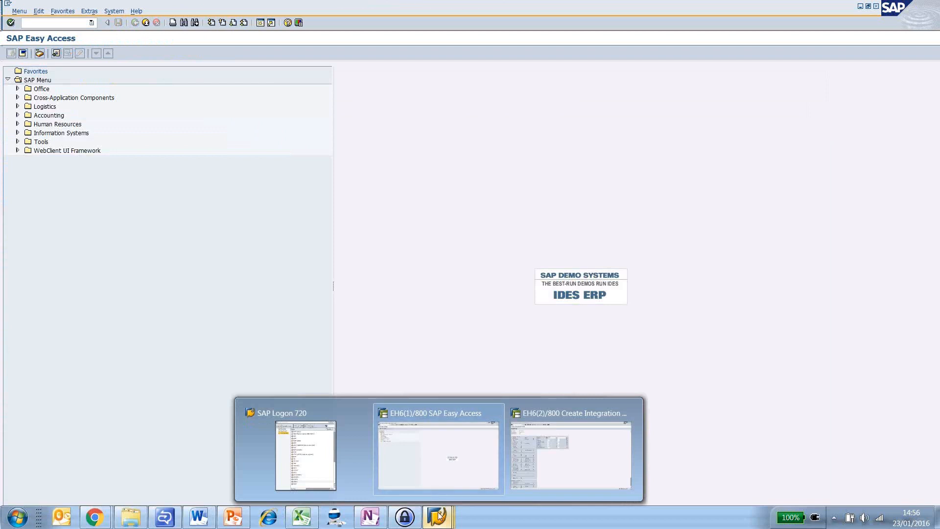
{"action": "left_click", "coordinate": [441, 519]}
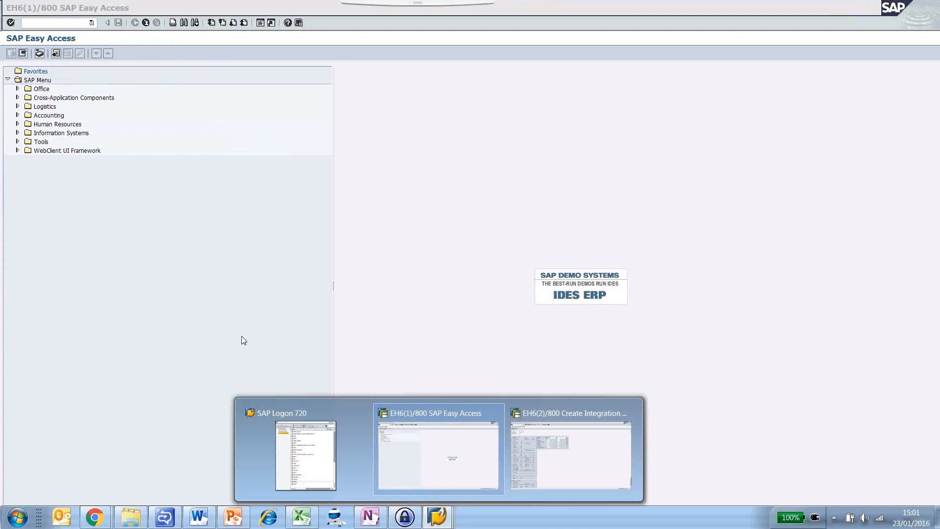
{"action": "mouse_move", "coordinate": [318, 408]}
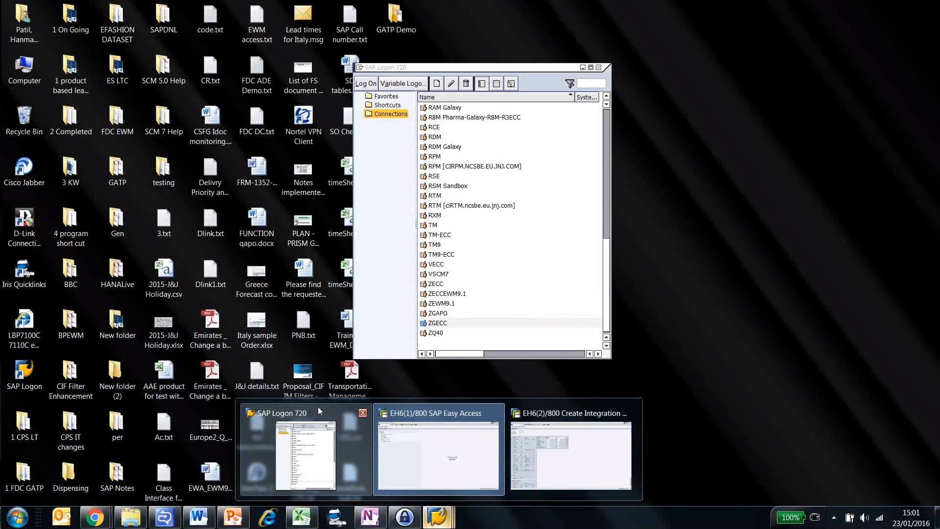
{"action": "mouse_move", "coordinate": [396, 446]}
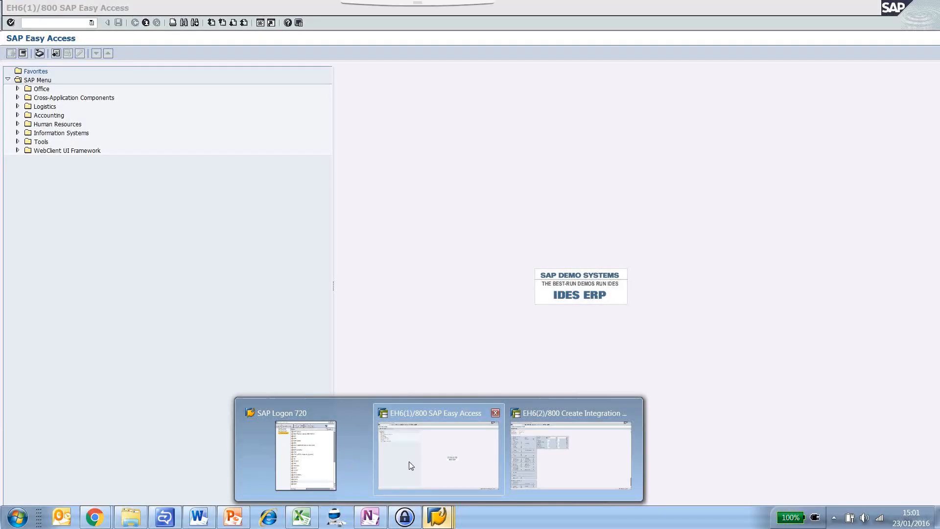
{"action": "left_click", "coordinate": [411, 465]}
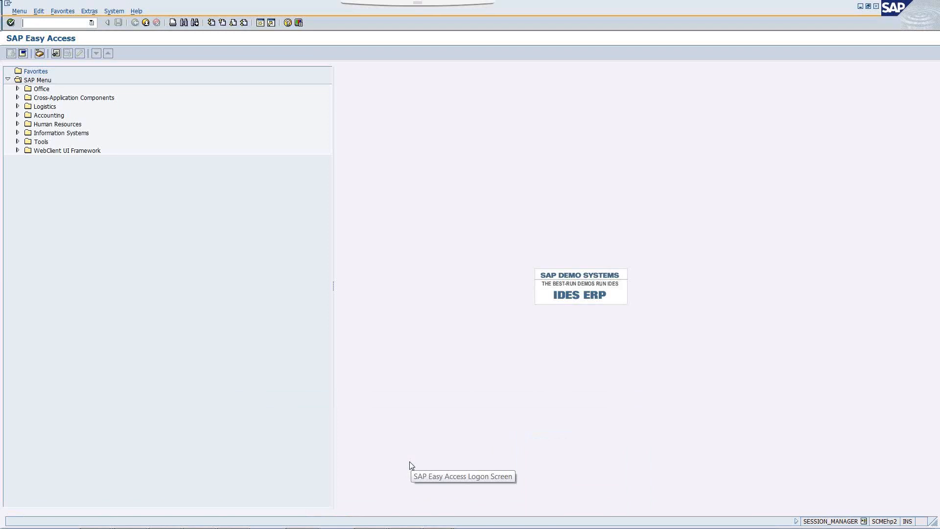